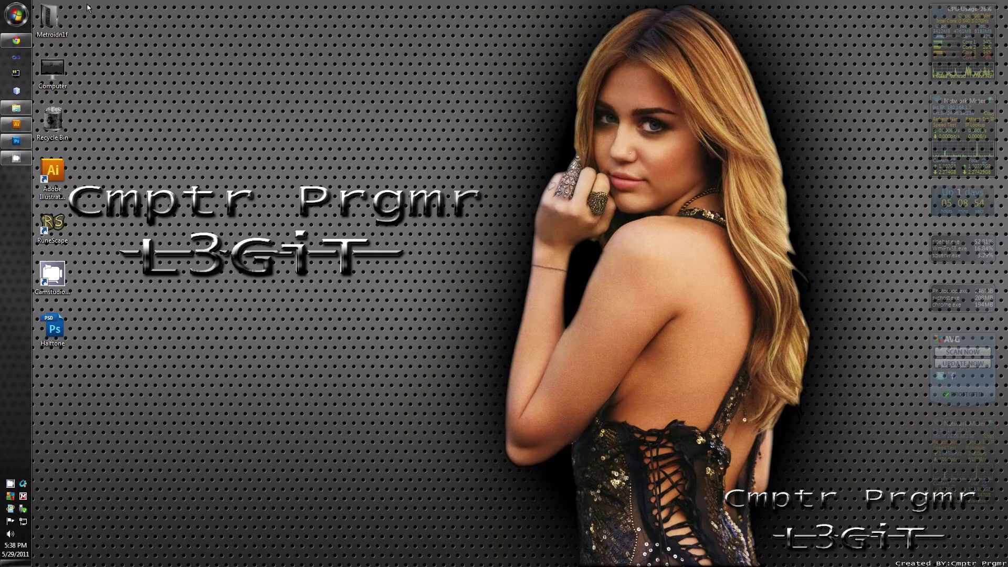
# Restore the Adobe Illustrator window from the side taskbar
pyautogui.moveTo(85, 2); pyautogui.dragTo(499, 155)
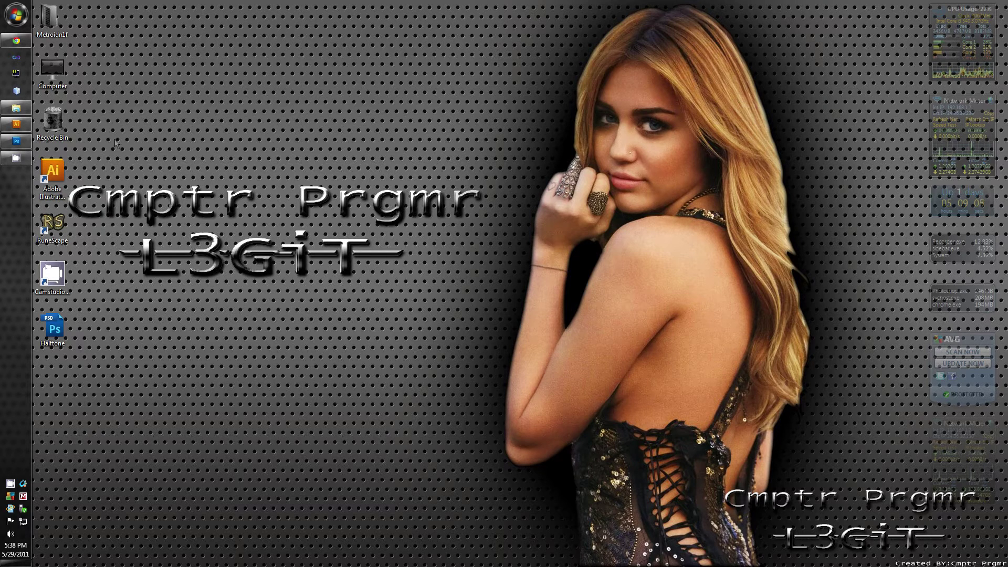
pyautogui.click(16, 124)
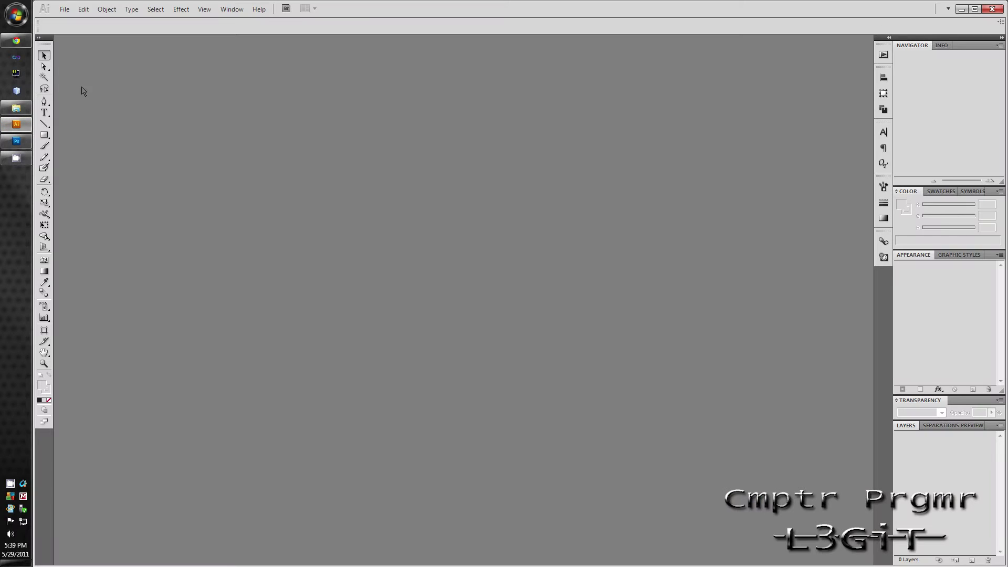
# Create Untitled-1, a blank 500 × 500 px RGB document
pyautogui.click(68, 11)
pyautogui.click(71, 21)
pyautogui.click(456, 260)
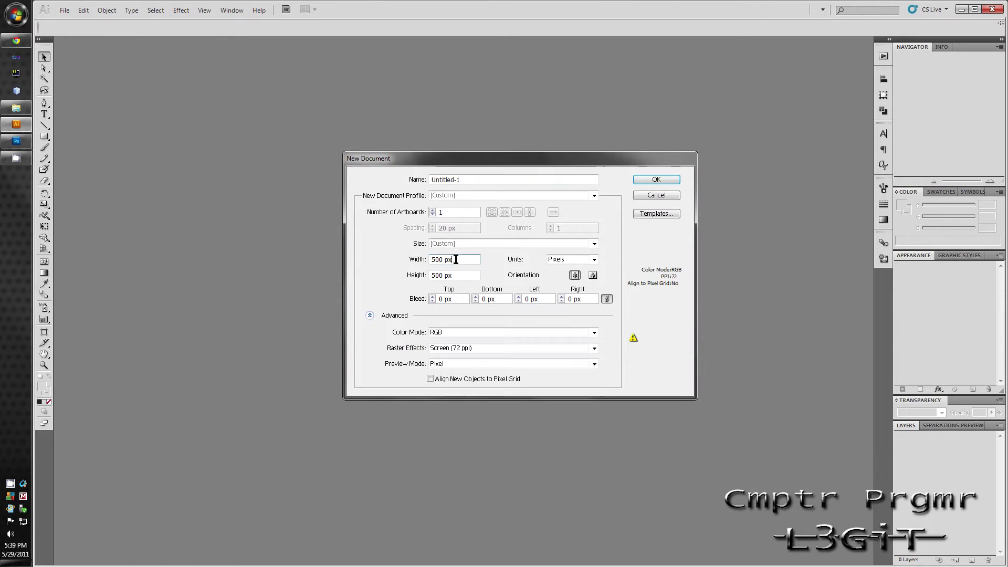
pyautogui.moveTo(455, 259); pyautogui.dragTo(427, 275)
pyautogui.click(649, 181)
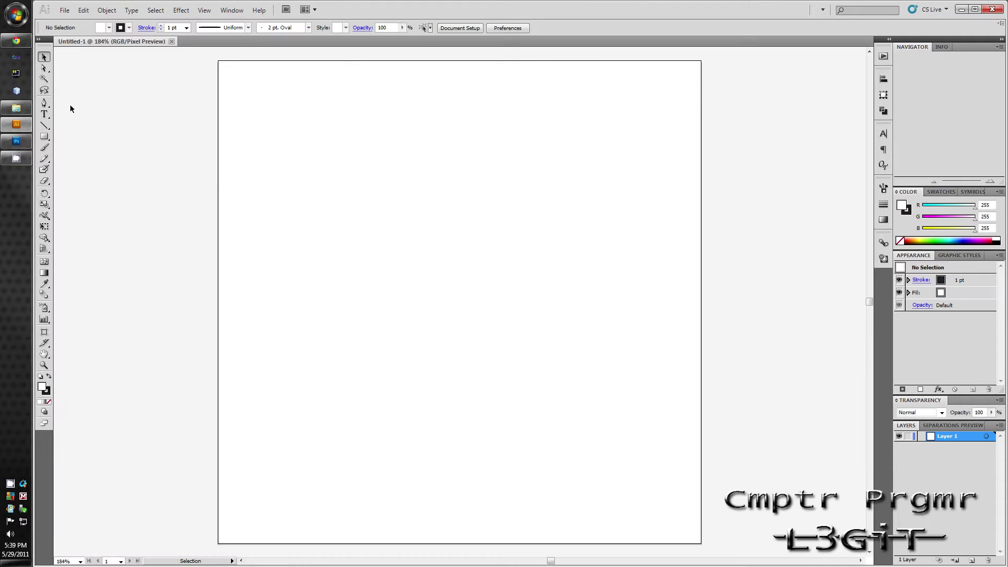
# Draw a rectangle over the whole artboard, fill it near-black (R35 G31 B32), and select it
pyautogui.click(46, 137)
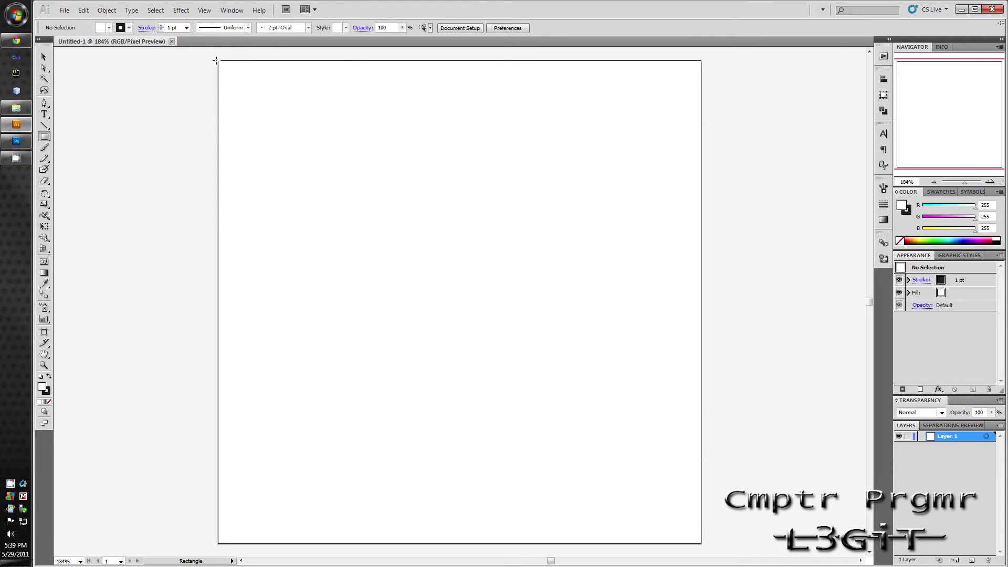
pyautogui.moveTo(217, 60)
pyautogui.mouseDown()
pyautogui.moveTo(551, 379)
pyautogui.moveTo(682, 541)
pyautogui.moveTo(702, 546)
pyautogui.mouseUp()
pyautogui.click(932, 294)
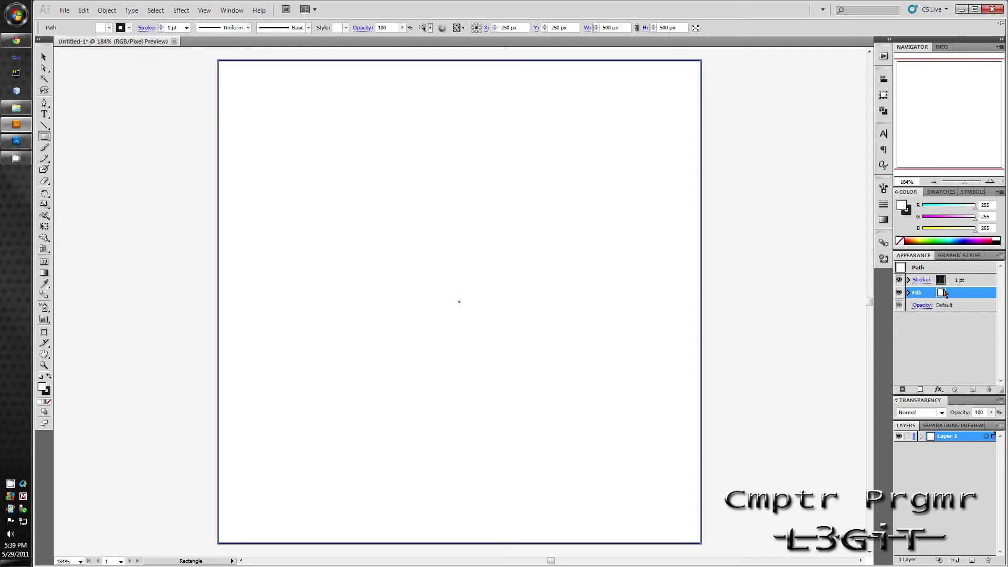
pyautogui.click(948, 293)
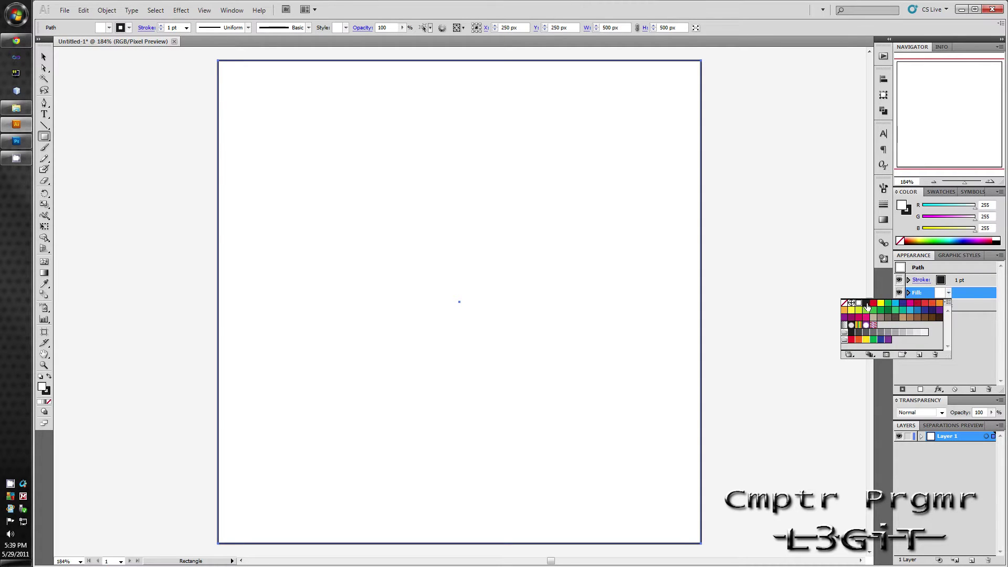
pyautogui.click(866, 304)
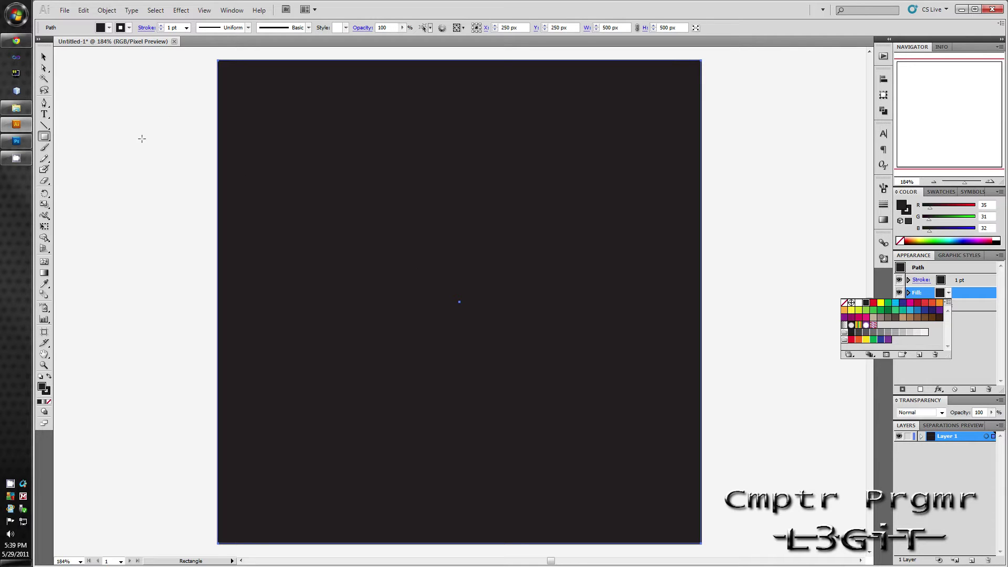
pyautogui.click(45, 58)
pyautogui.click(45, 58)
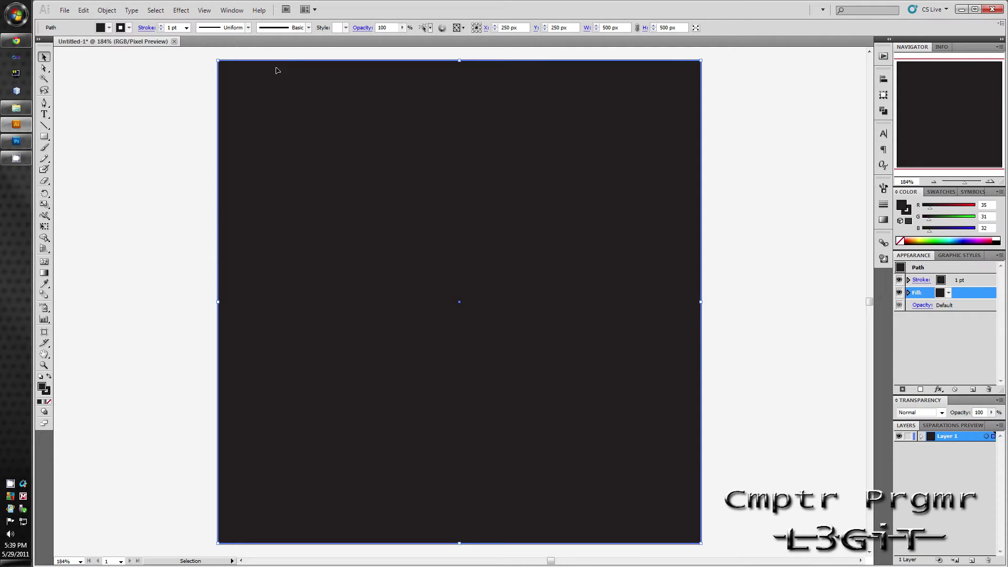
# Apply the Phantasm CS Halftone effect with type Sampled and DPI 4
pyautogui.click(181, 10)
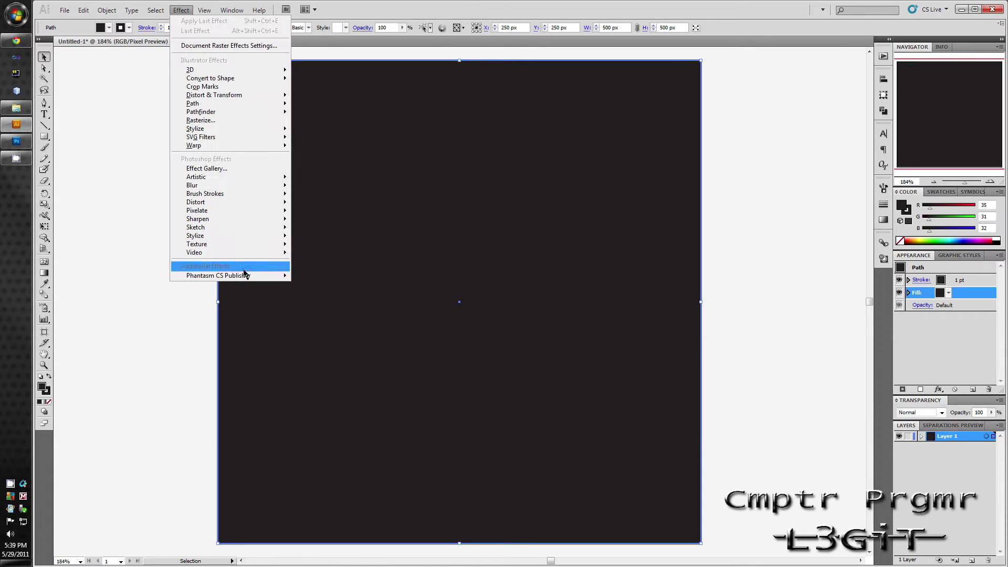
pyautogui.moveTo(245, 275)
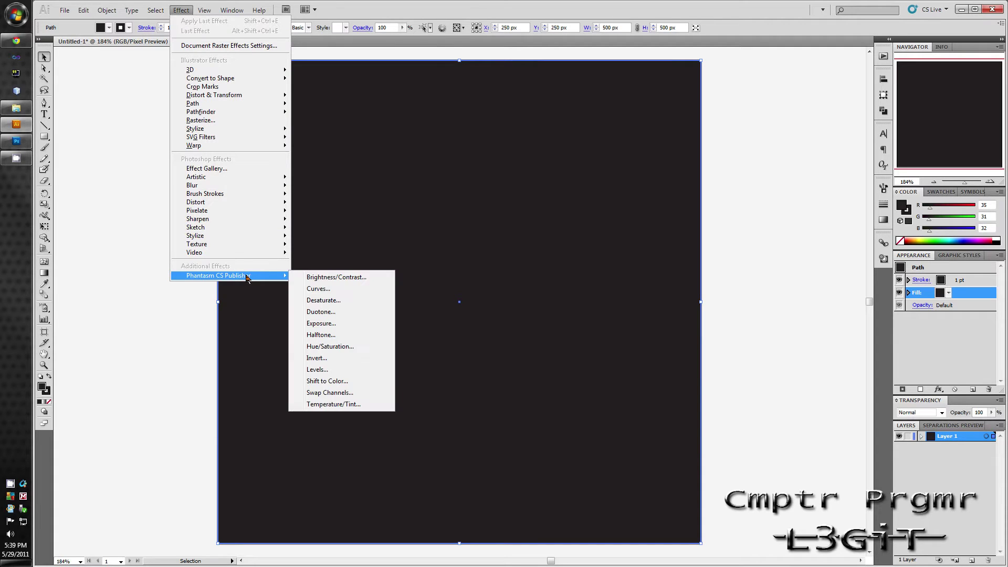
pyautogui.click(321, 335)
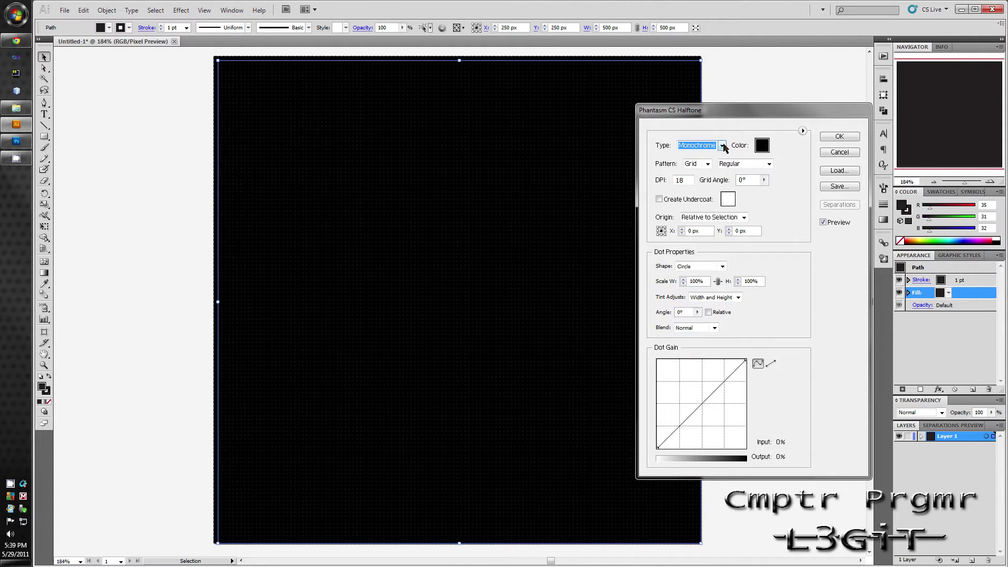
pyautogui.click(722, 146)
pyautogui.click(707, 169)
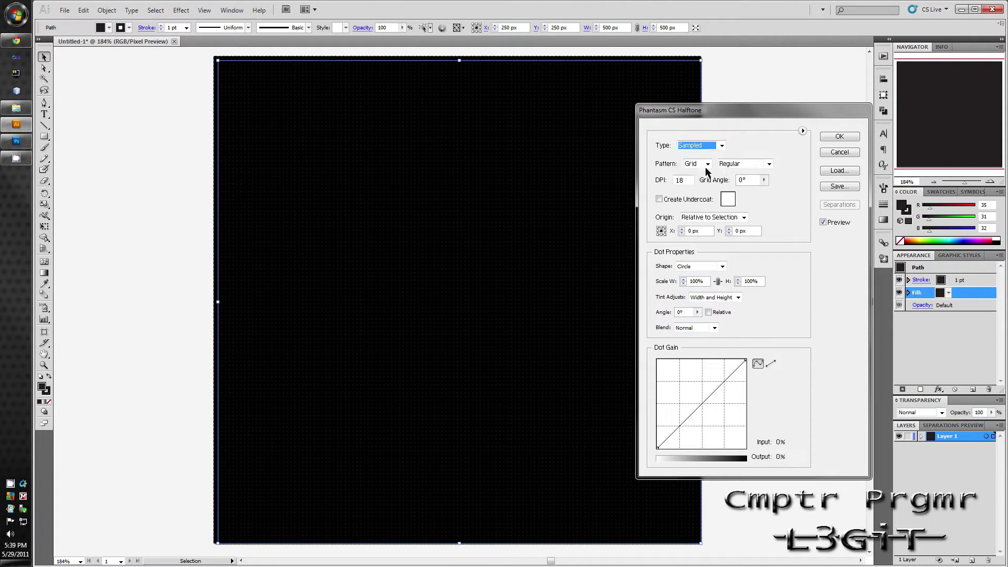
pyautogui.doubleClick(678, 180)
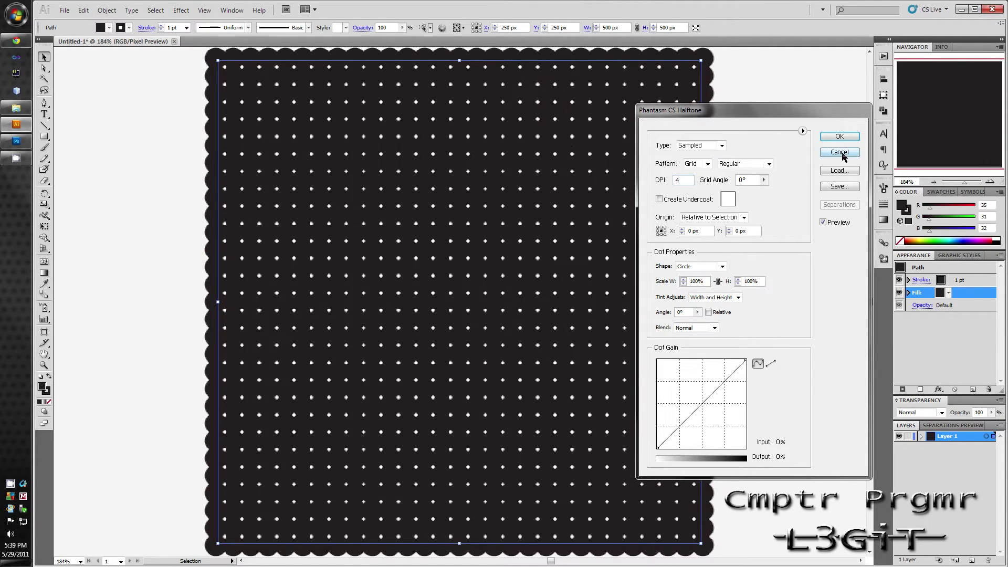
# Set the halftone pattern to Alternating, tint adjust None, and dot scale 30%
pyautogui.click(769, 165)
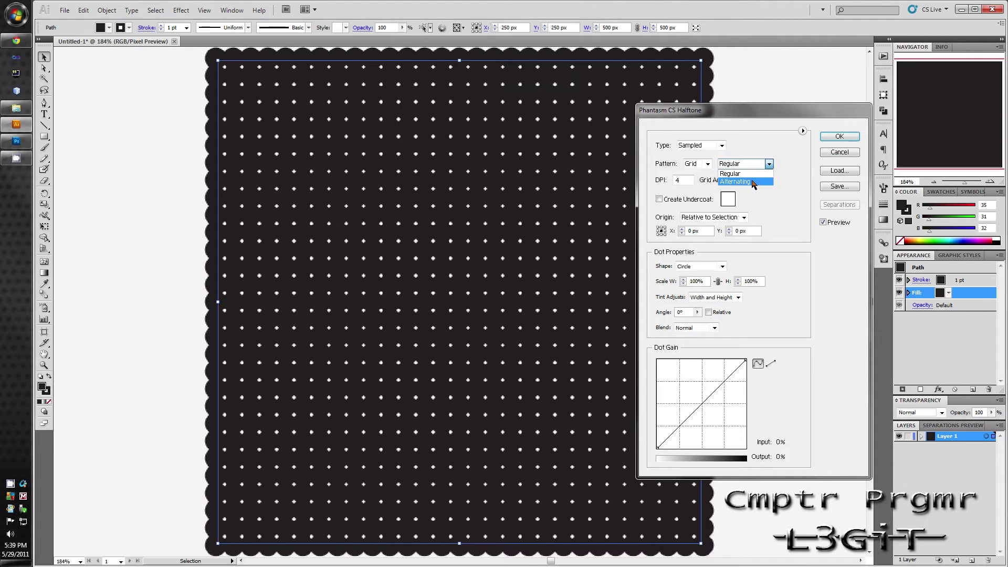
pyautogui.click(754, 182)
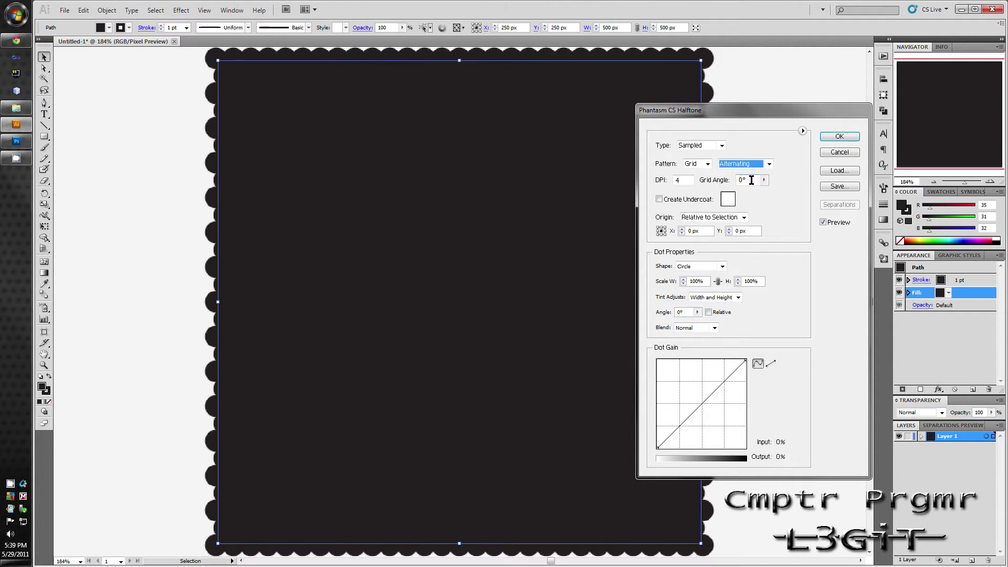
pyautogui.click(736, 298)
pyautogui.click(718, 307)
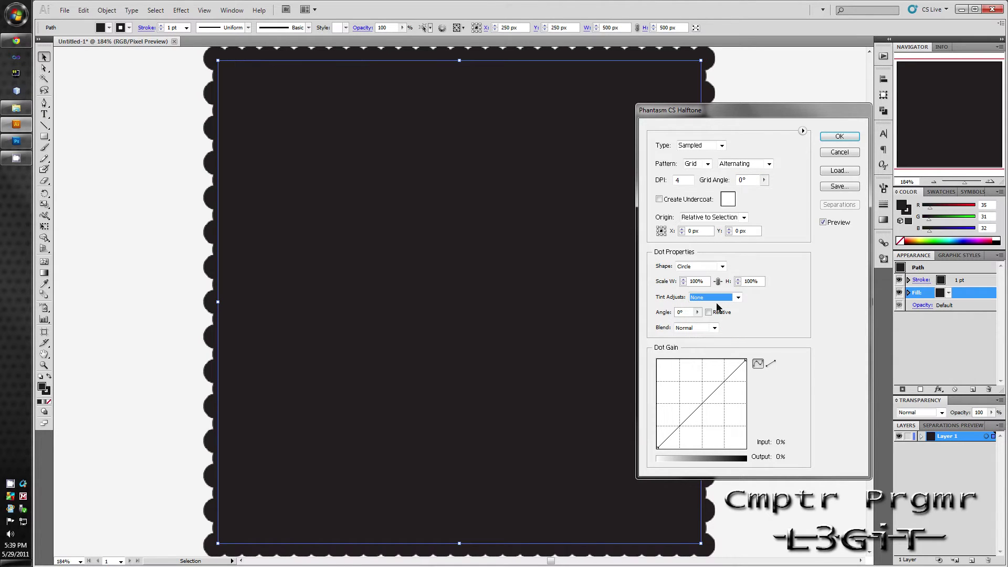
pyautogui.click(696, 281)
pyautogui.write('30')
pyautogui.press('Tab')
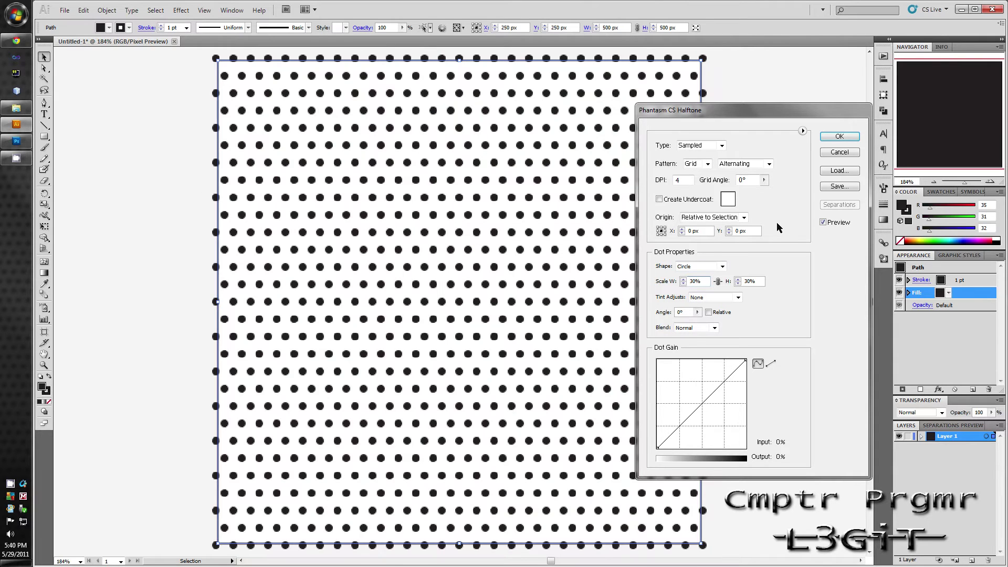
# Apply the halftone, then pick Photoshop (*.PSD) as the export format
pyautogui.click(829, 137)
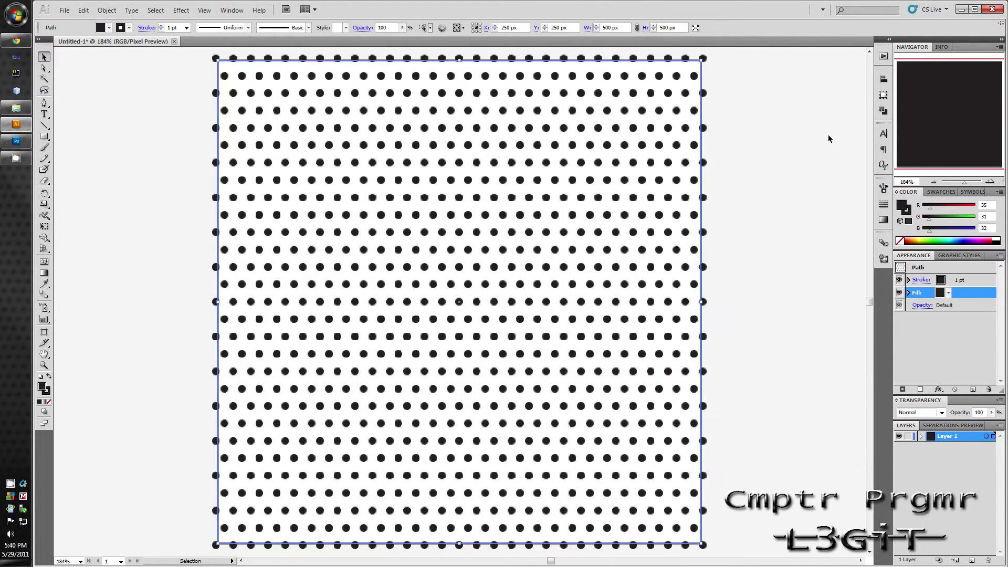
pyautogui.click(65, 11)
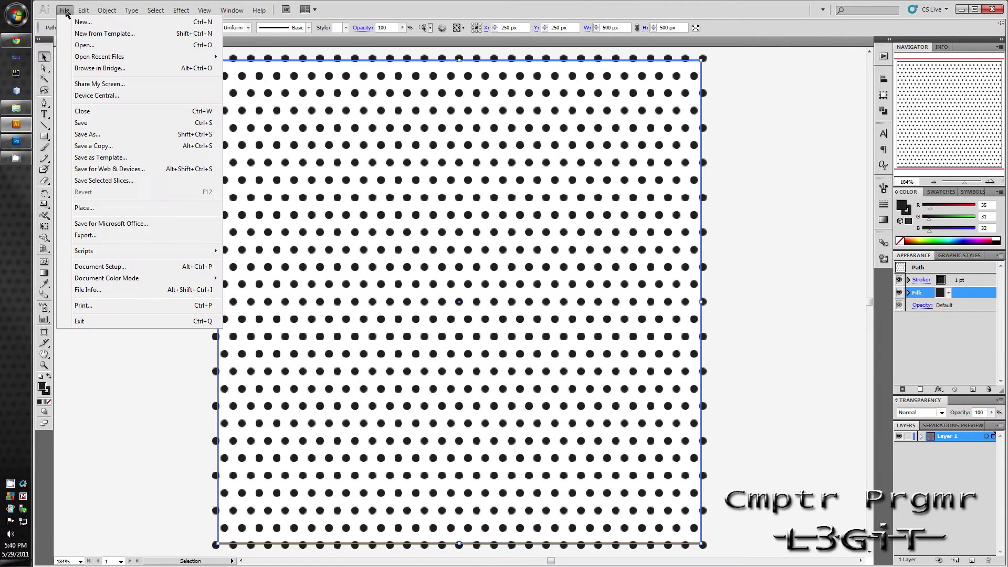
pyautogui.click(102, 236)
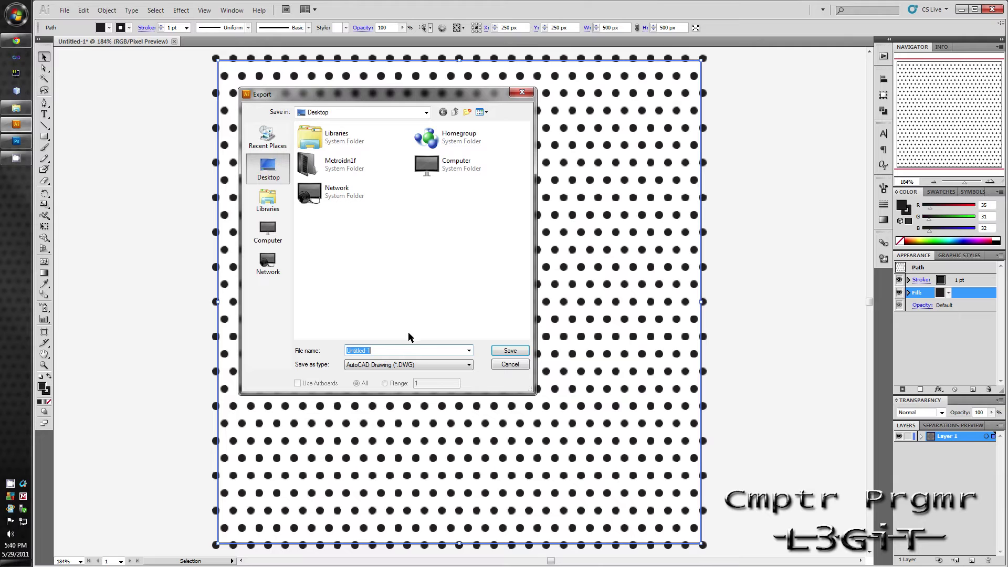
pyautogui.click(391, 365)
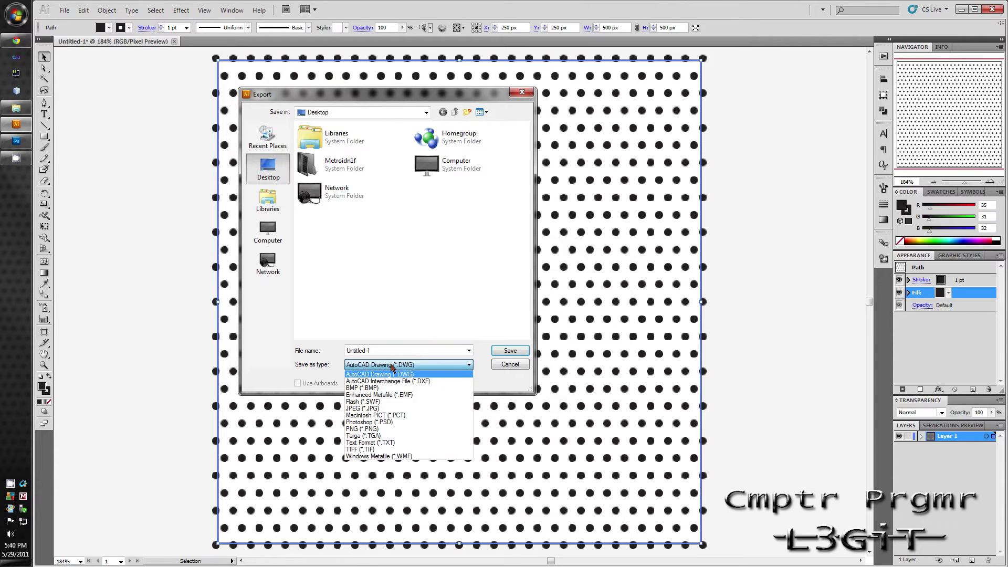
pyautogui.click(386, 423)
# Cancel the PSD export and quit Illustrator without saving changes
pyautogui.doubleClick(394, 350)
pyautogui.click(393, 365)
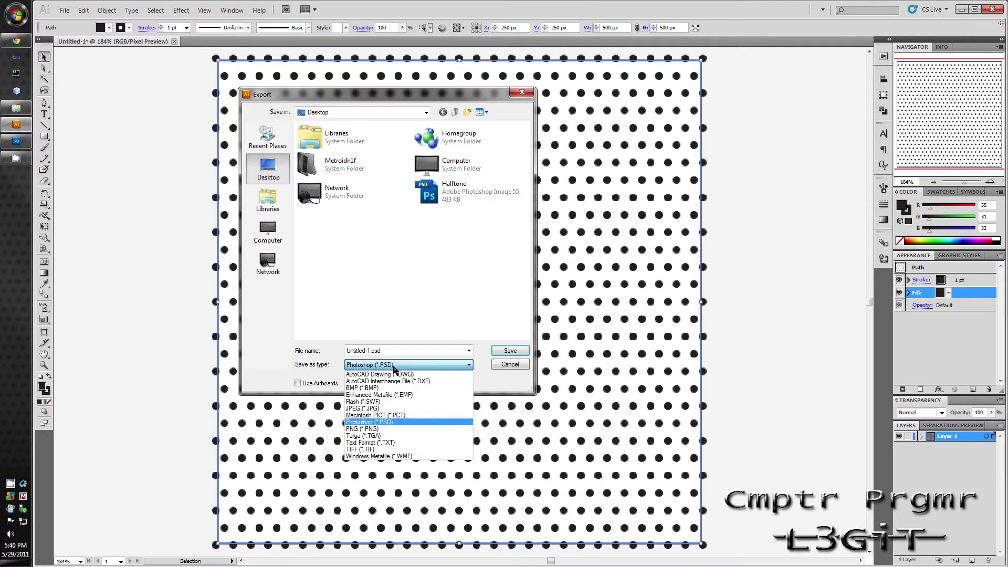
pyautogui.click(406, 408)
pyautogui.click(506, 364)
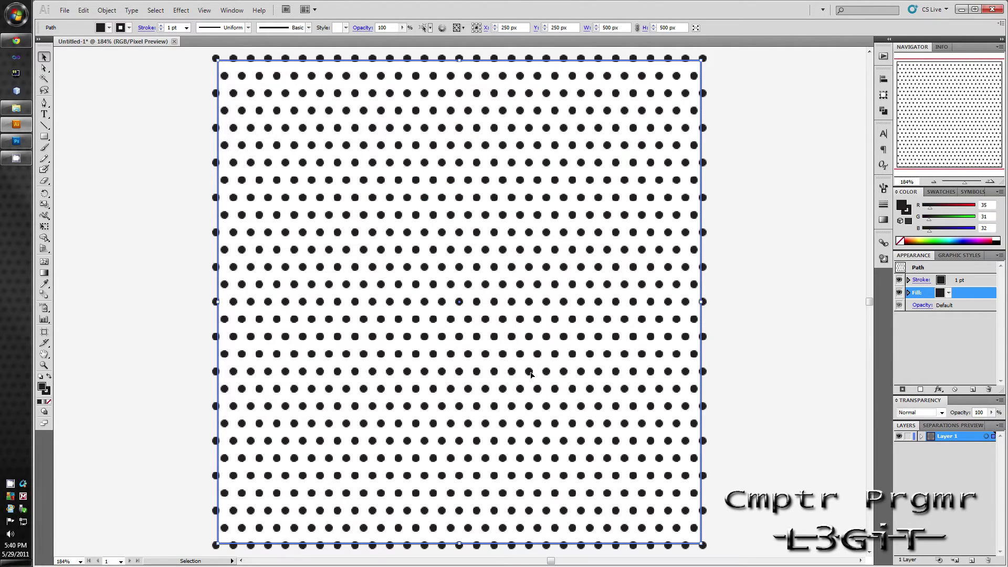
pyautogui.click(992, 9)
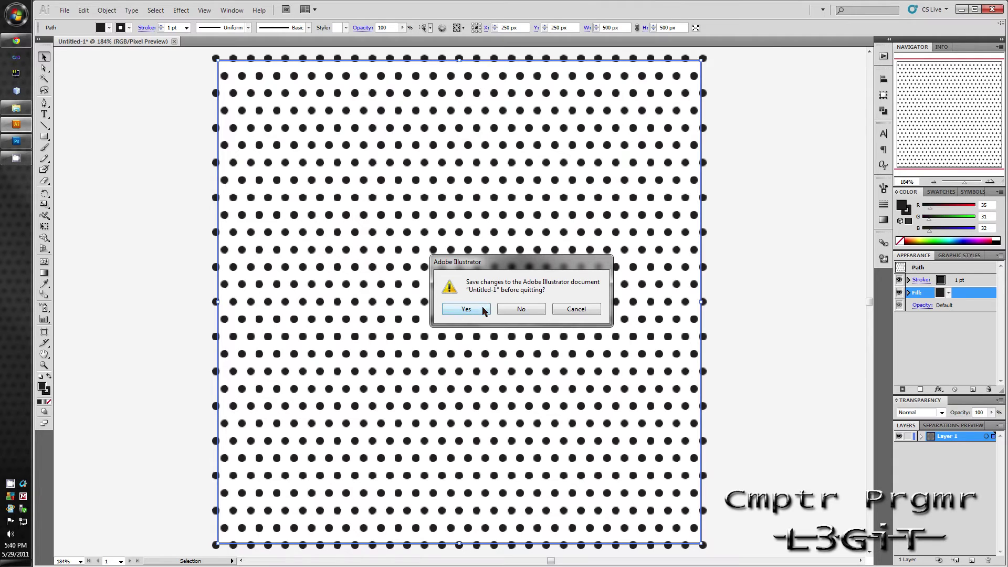
pyautogui.click(521, 311)
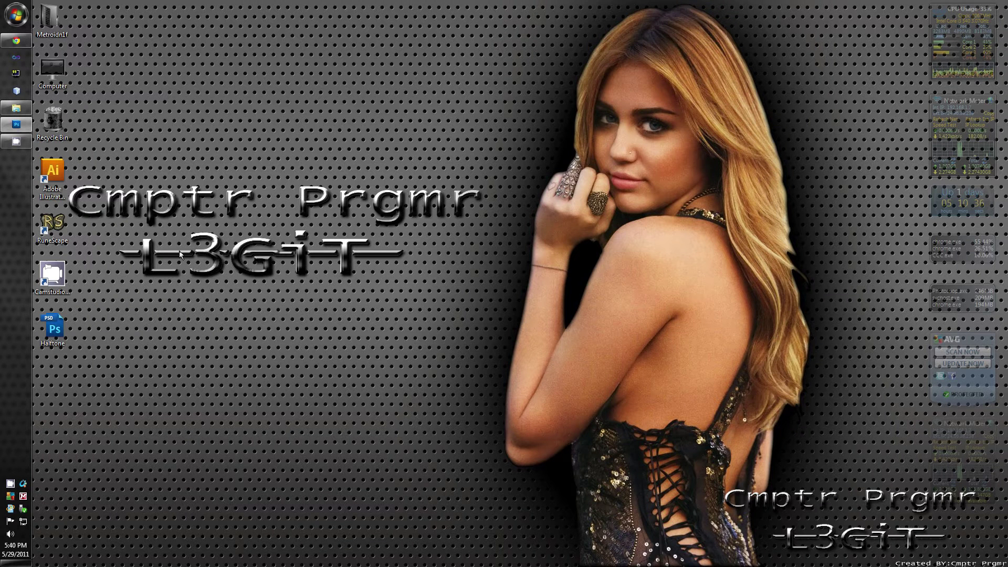
# Bring up Halftone.psd in Photoshop and check its image size without changing it
pyautogui.click(24, 129)
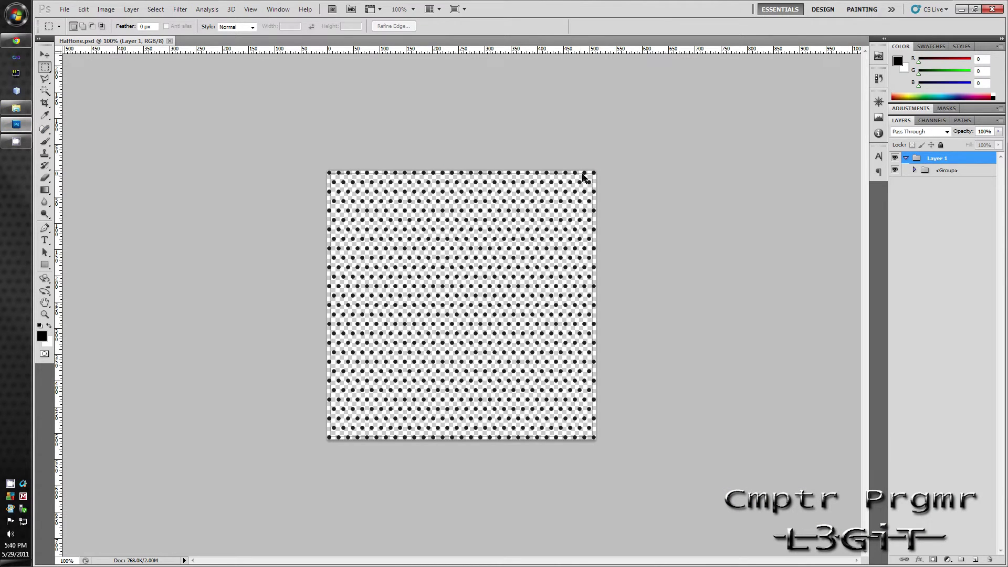
pyautogui.click(105, 9)
pyautogui.click(129, 83)
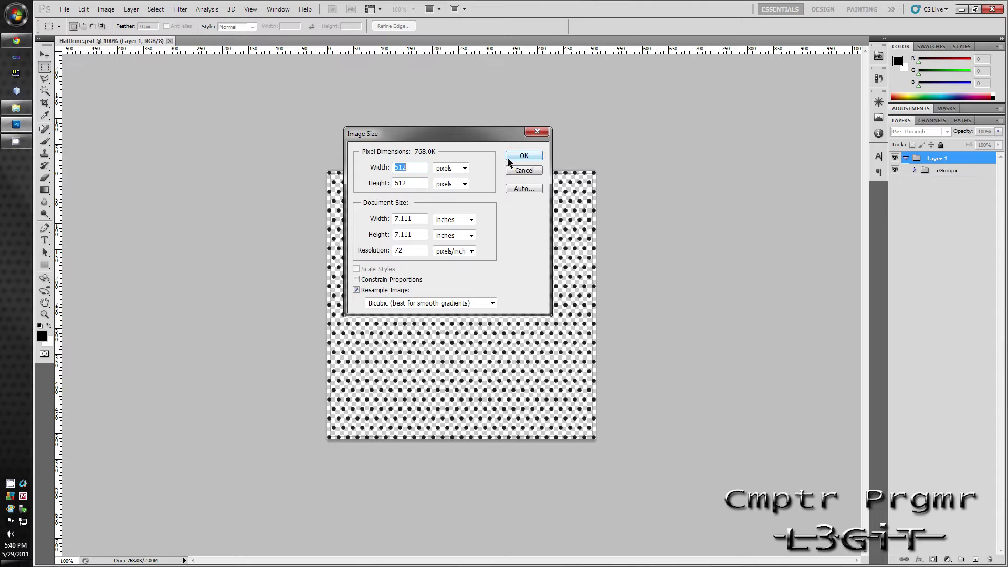
pyautogui.click(523, 171)
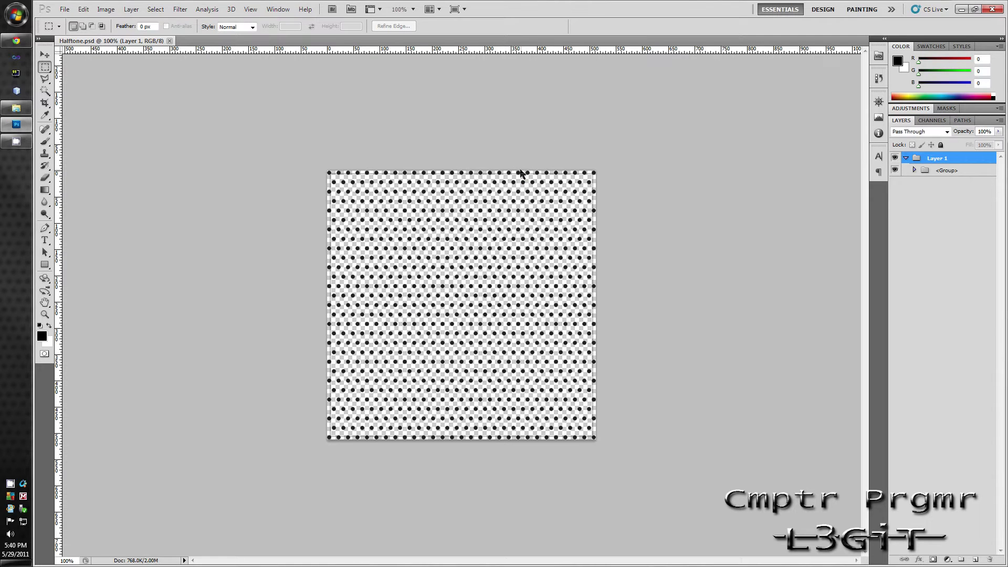
# Place a crop box over the whole image with Navigator and Info readouts showing
pyautogui.click(44, 103)
pyautogui.moveTo(315, 159); pyautogui.dragTo(662, 456)
pyautogui.click(276, 9)
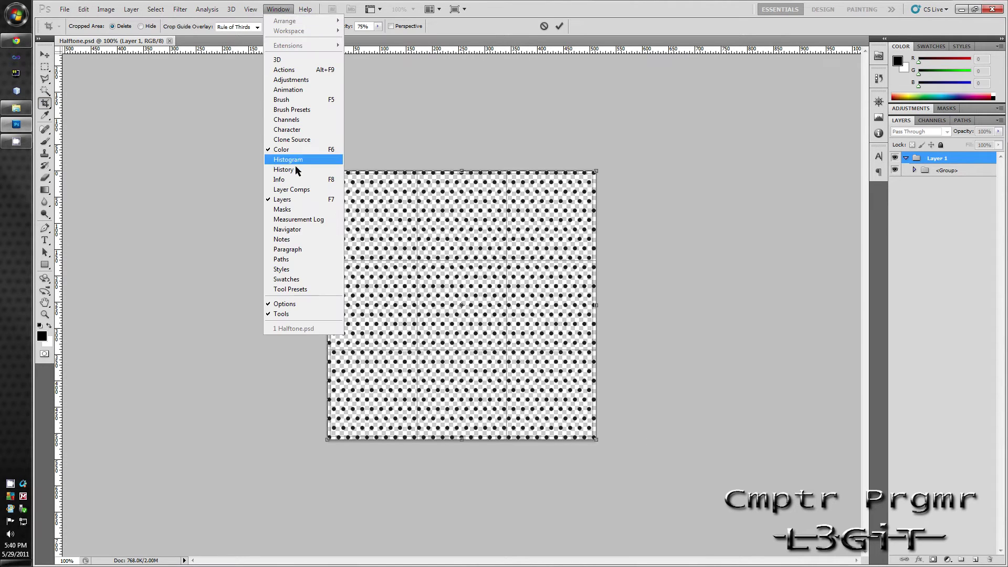
pyautogui.click(306, 230)
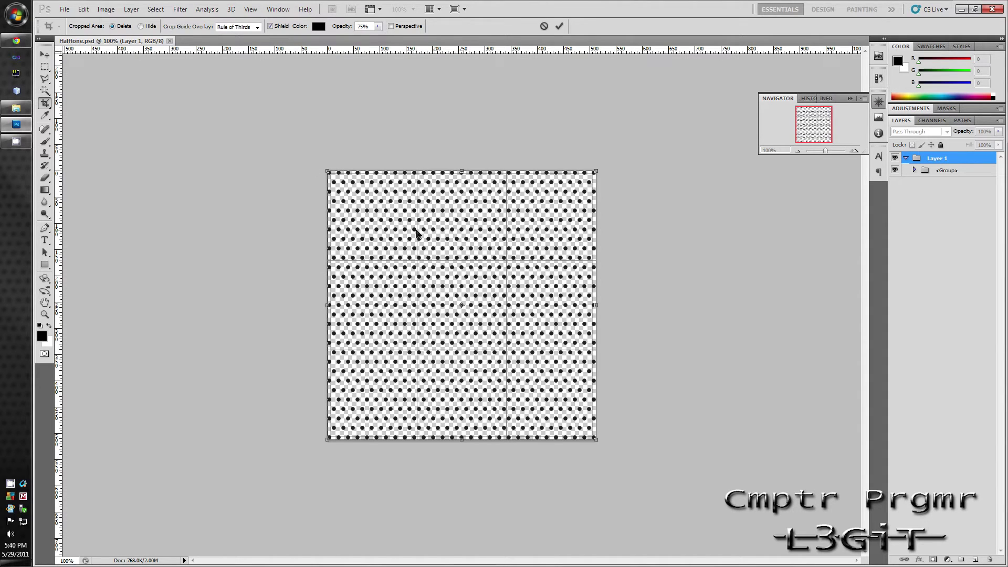
pyautogui.scroll(5, 436, 252)
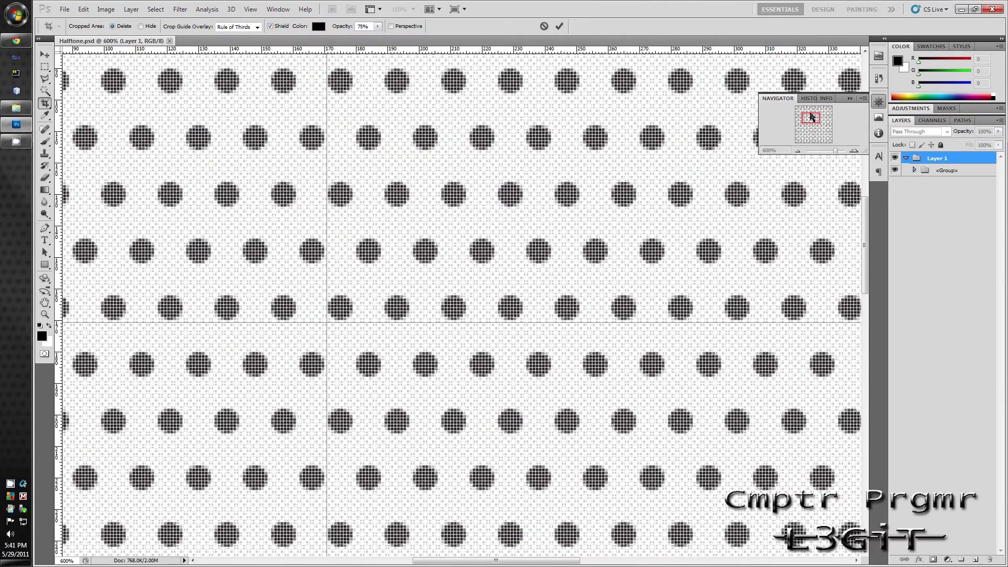
pyautogui.click(826, 99)
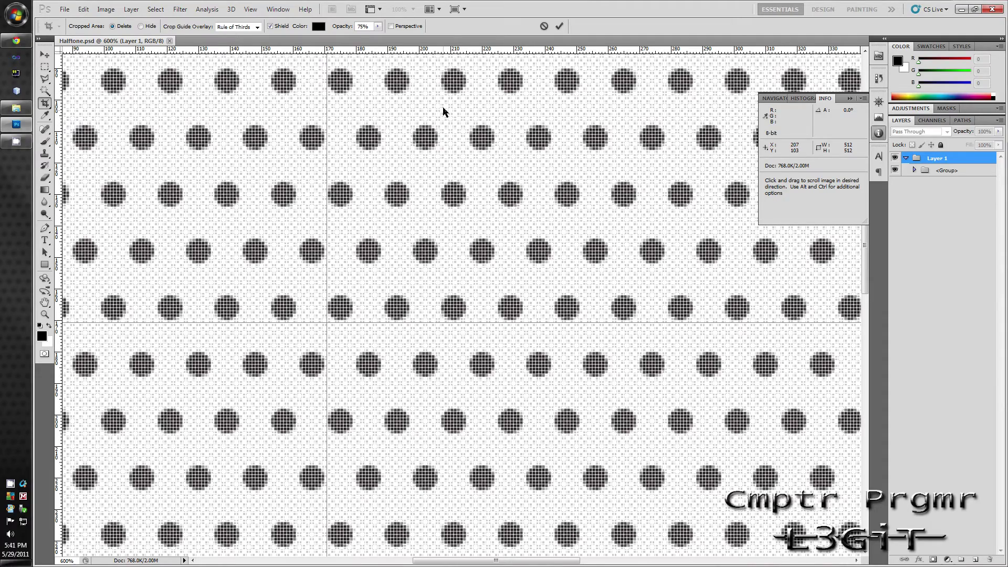
# Pull the crop's top and bottom edges past the ragged rows so height reads 500
pyautogui.moveTo(443, 103); pyautogui.dragTo(457, 382)
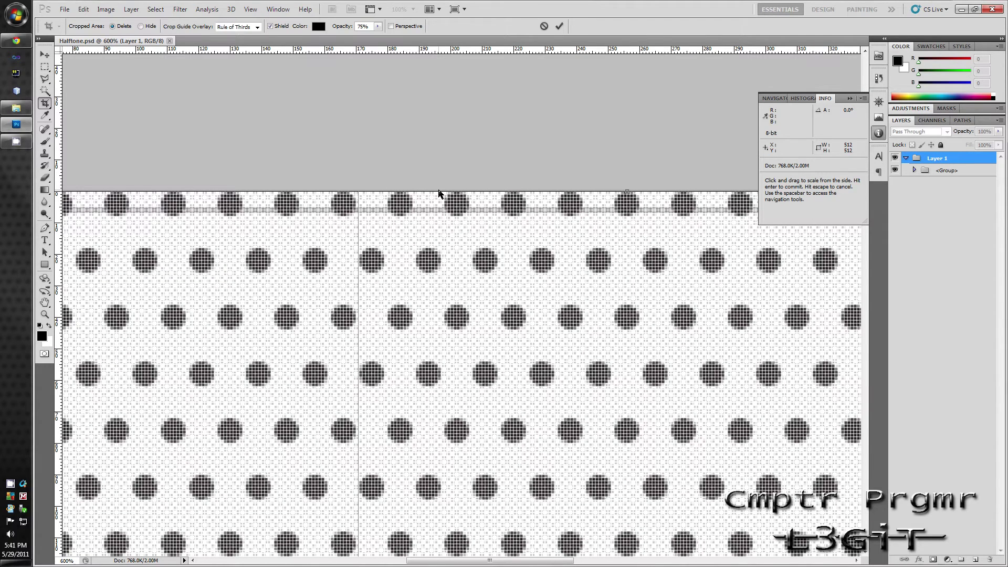
pyautogui.moveTo(440, 194); pyautogui.dragTo(440, 210)
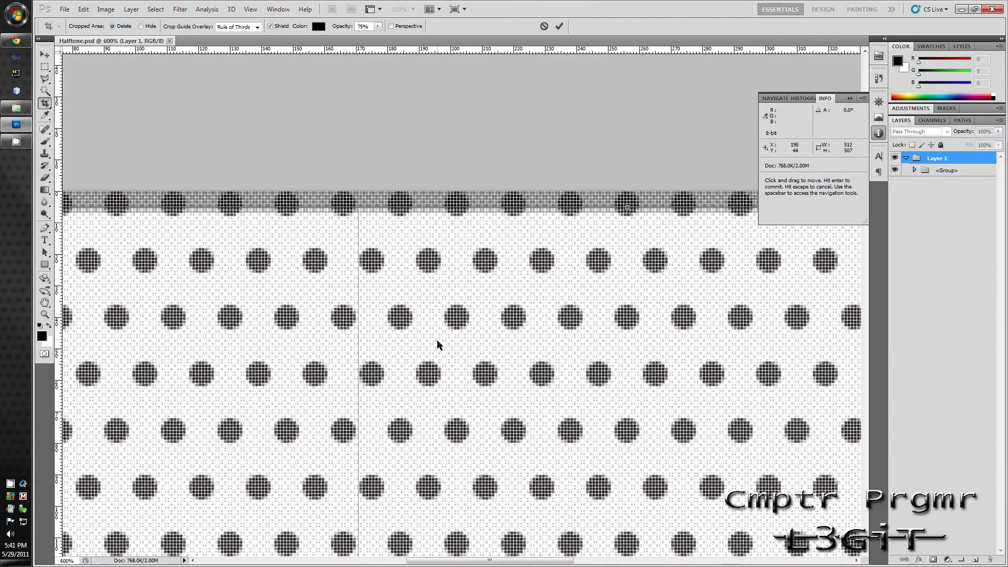
pyautogui.moveTo(436, 342); pyautogui.dragTo(443, 184)
pyautogui.scroll(-10, 478, 198)
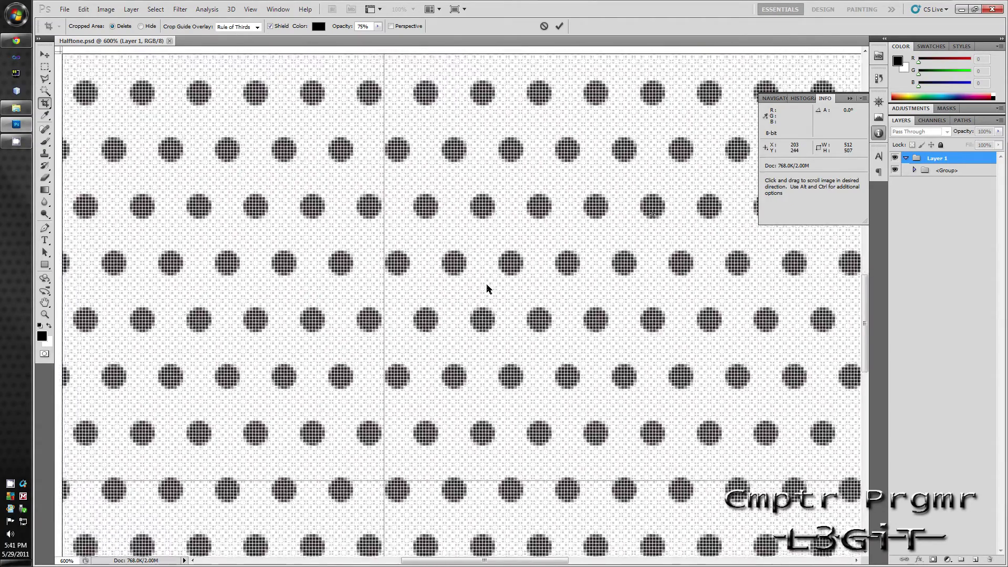
pyautogui.scroll(-7, 486, 313)
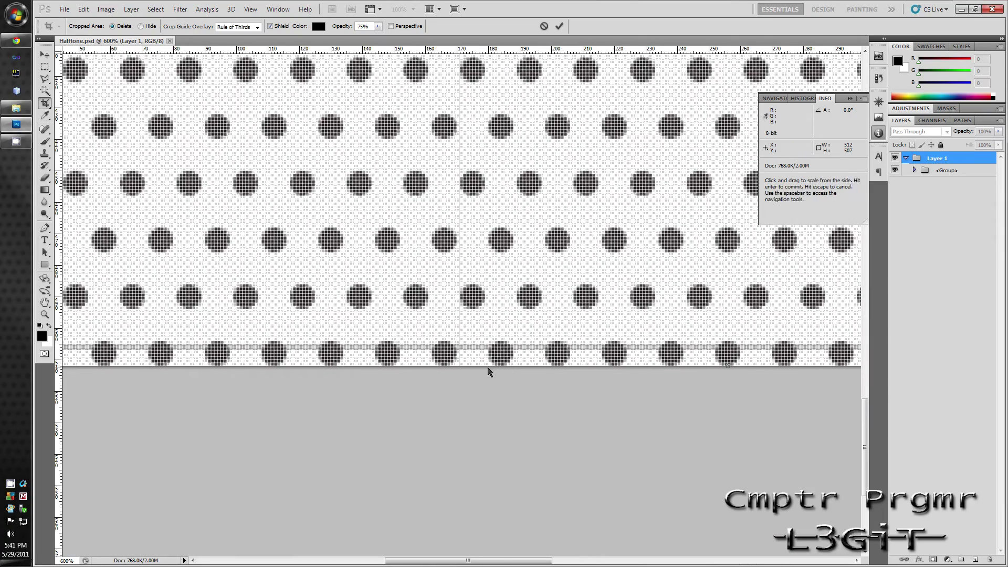
pyautogui.moveTo(490, 366); pyautogui.dragTo(488, 347)
pyautogui.moveTo(400, 191); pyautogui.dragTo(560, 198)
# Pull the crop's right edge past the ragged column and commit the crop
pyautogui.moveTo(209, 177); pyautogui.dragTo(362, 164)
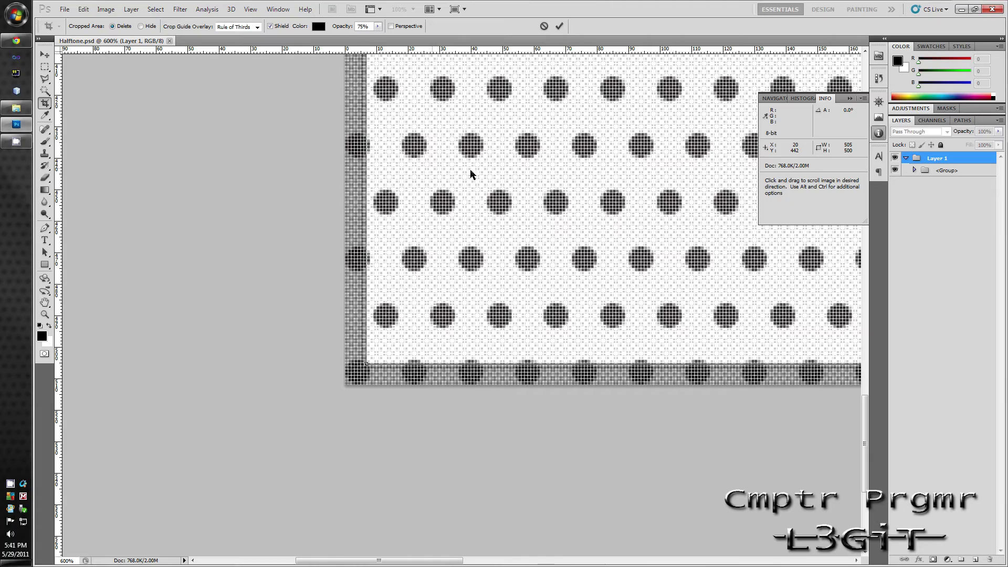
pyautogui.hscroll(10, 472, 176)
pyautogui.hscroll(10, 494, 178)
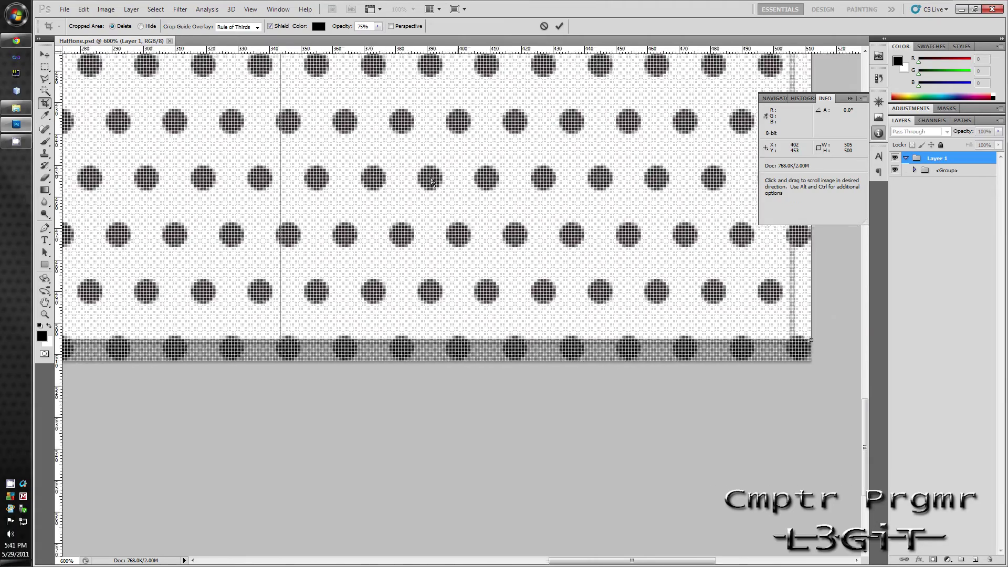
pyautogui.moveTo(632, 151); pyautogui.dragTo(616, 157)
pyautogui.click(559, 26)
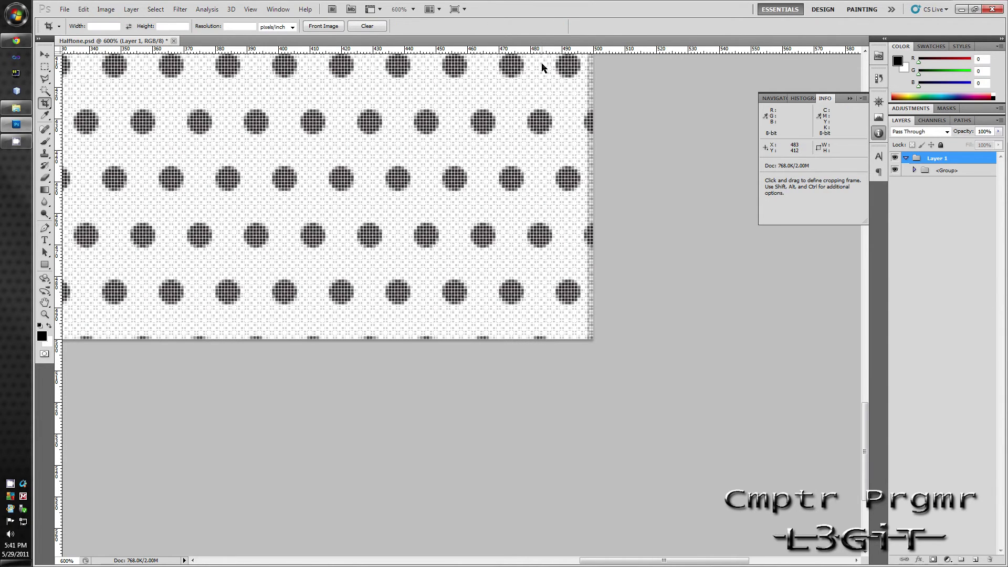
# Zoom out to 100%, confirm the image is 500×500 px, and deselect Layer 1
pyautogui.hotkey('ctrl', '-')
pyautogui.hotkey('ctrl', '-')
pyautogui.hotkey('ctrl', '-')
pyautogui.hotkey('ctrl', '-')
pyautogui.hotkey('ctrl', '-')
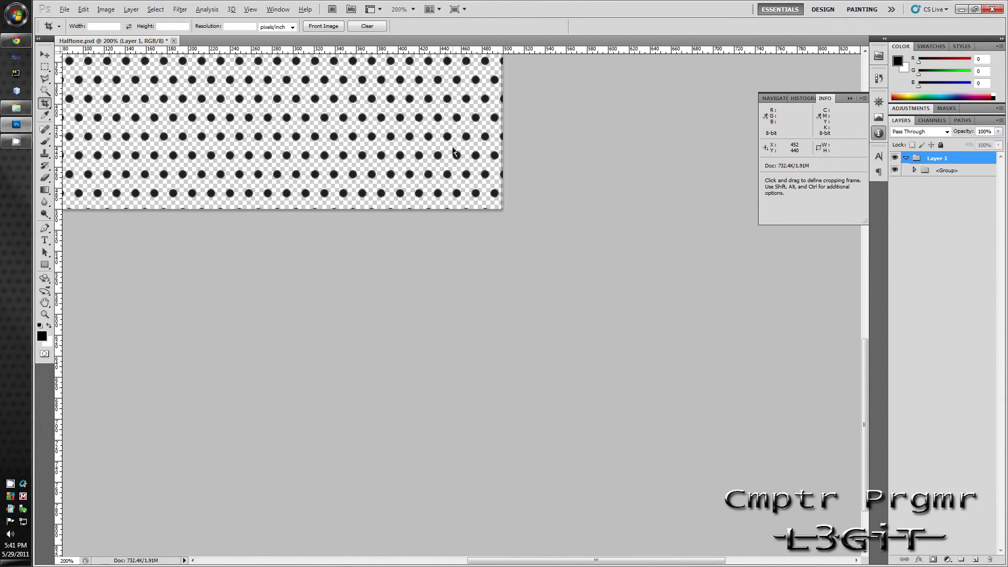
pyautogui.click(849, 99)
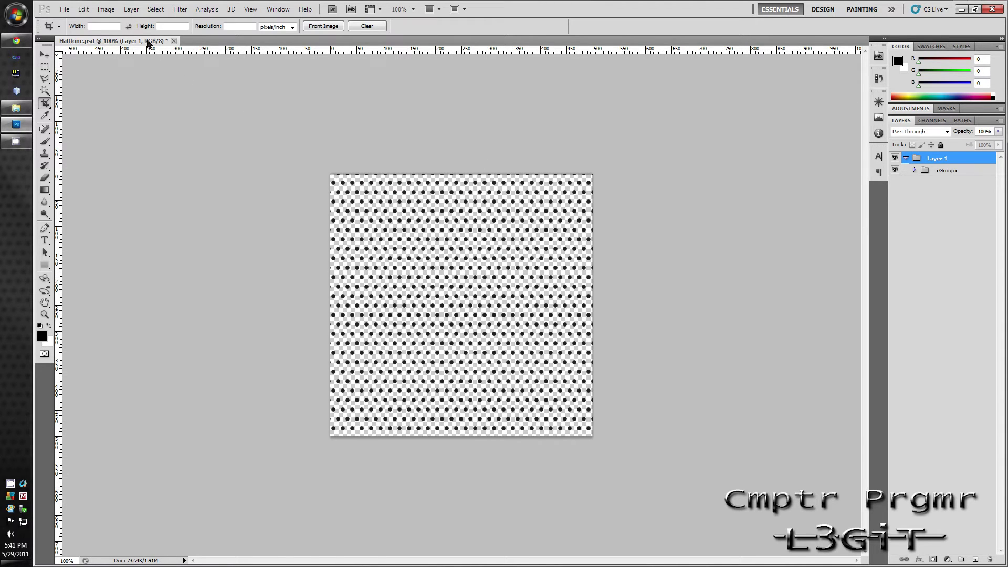
pyautogui.click(110, 9)
pyautogui.click(133, 84)
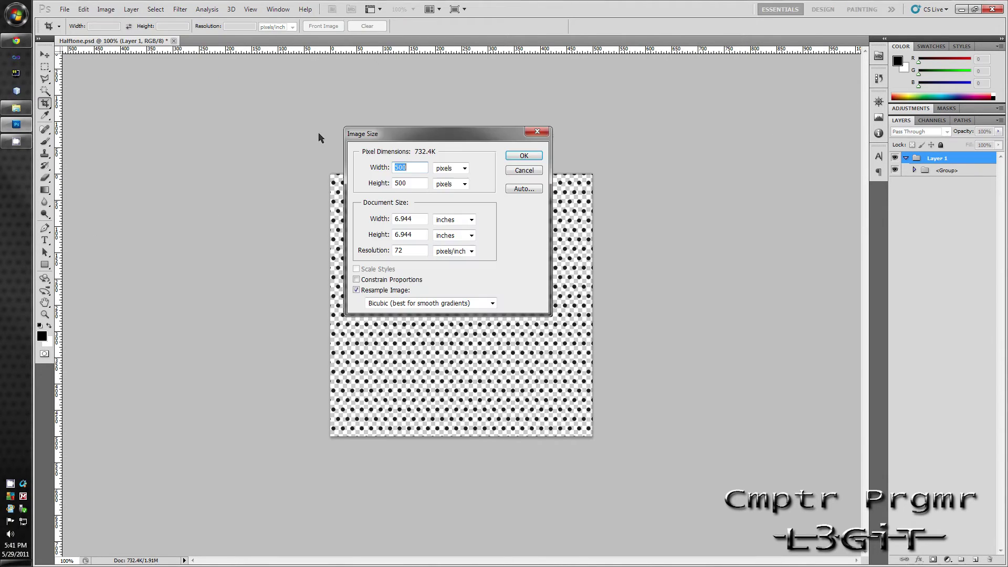
pyautogui.click(524, 170)
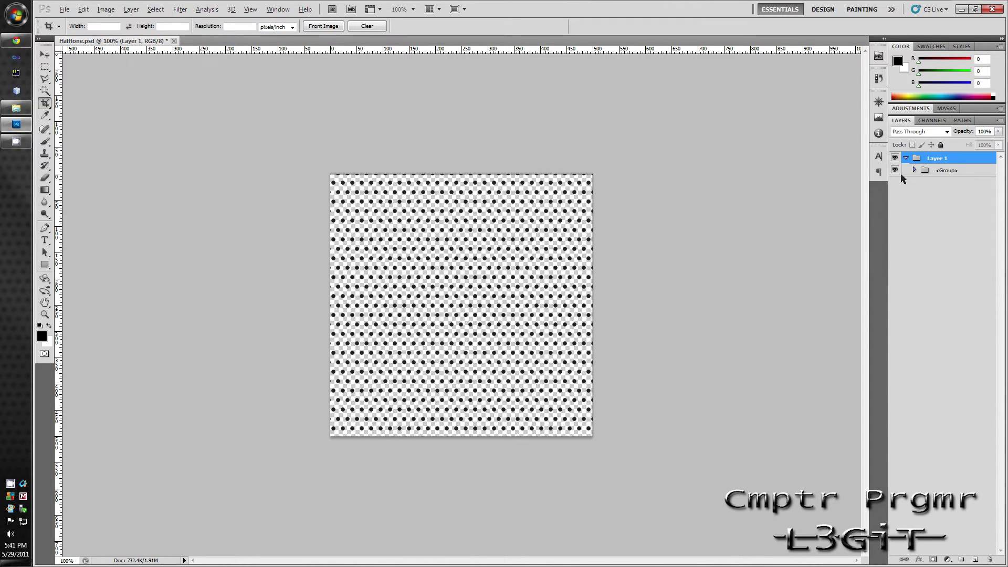
pyautogui.press('alt')
pyautogui.click(977, 230)
# Add Layer 2 below the dot group and fill it with black
pyautogui.hotkey('ctrl', 'shift', 'n')
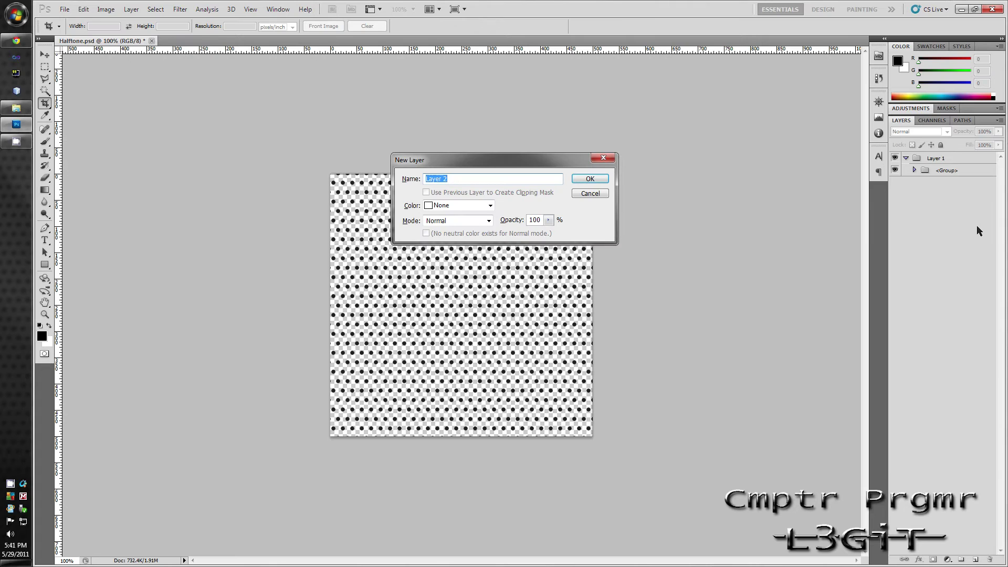
pyautogui.press('Return')
pyautogui.moveTo(959, 183); pyautogui.dragTo(956, 208)
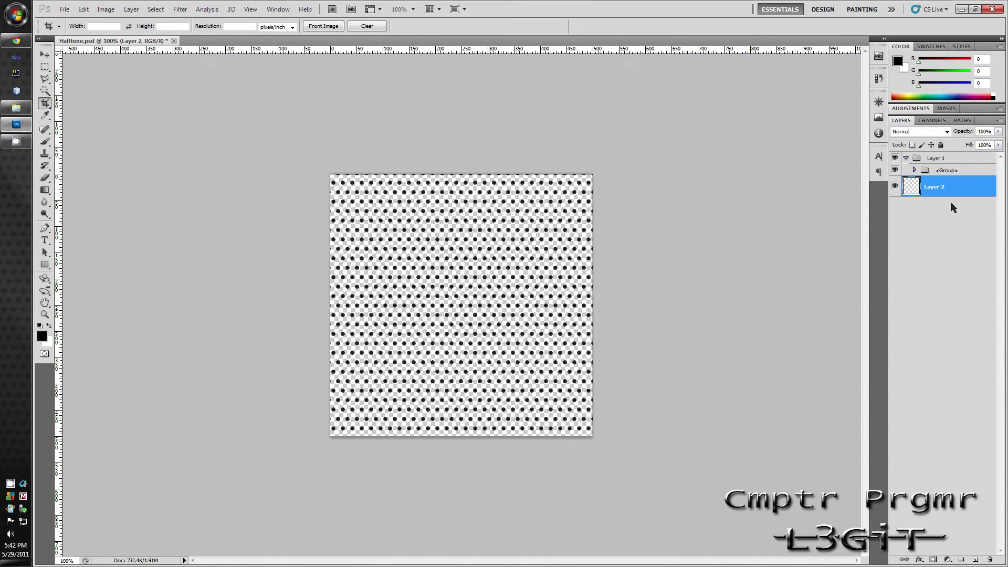
pyautogui.hotkey('alt', 'BackSpace')
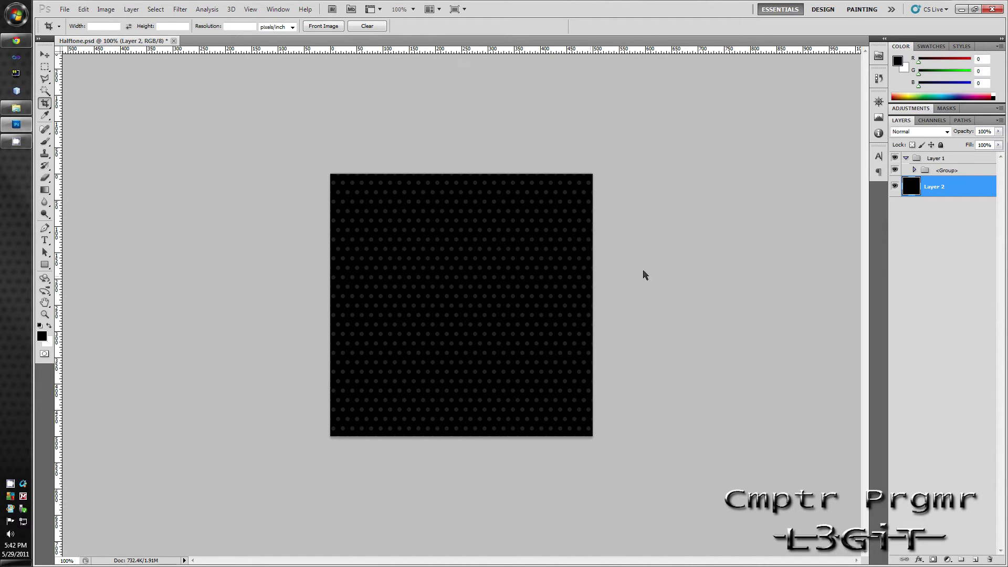
pyautogui.doubleClick(979, 192)
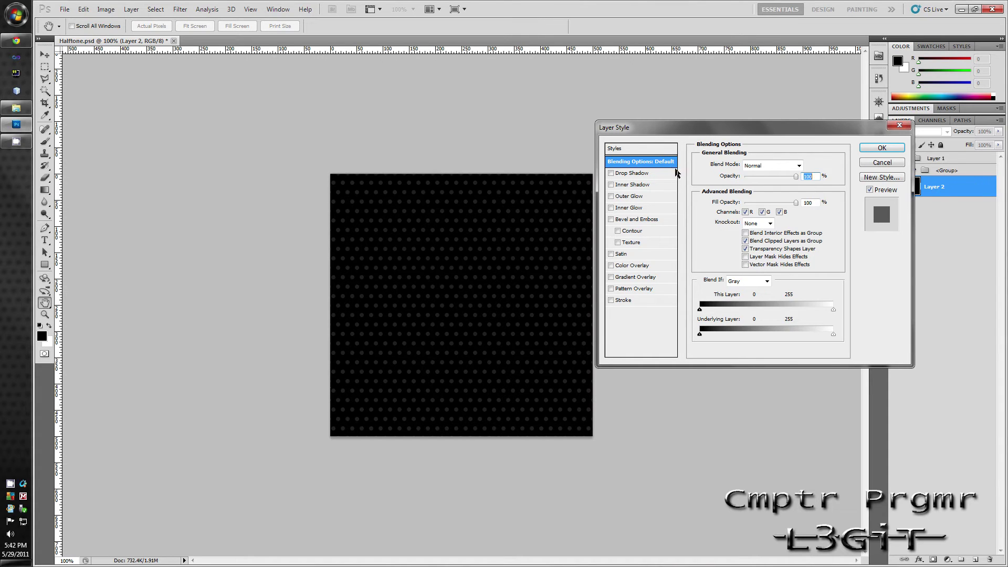
# Apply a gray gradient preset to Layer 2, review its three gradient stops, and confirm the overlay
pyautogui.click(640, 149)
pyautogui.click(801, 192)
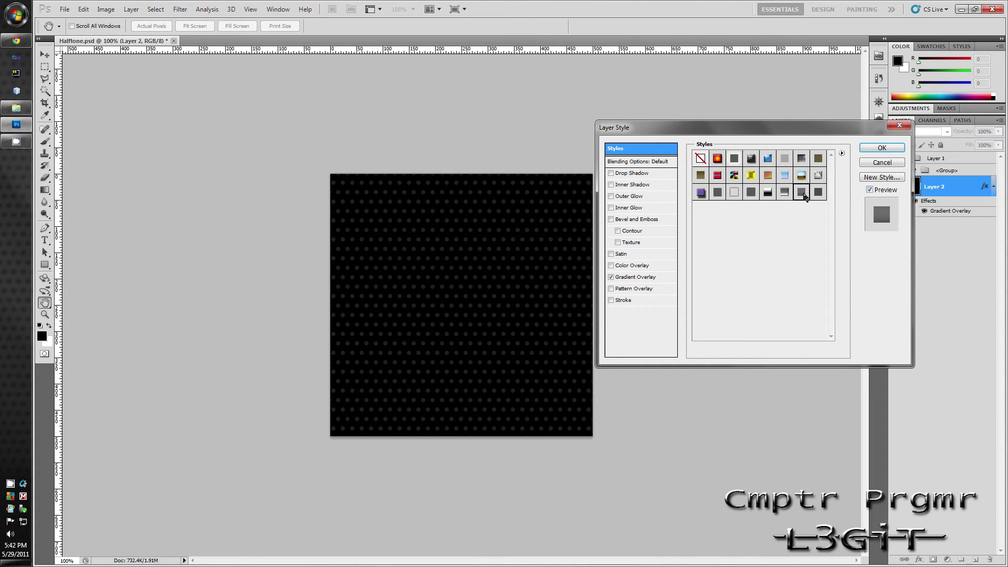
pyautogui.click(646, 277)
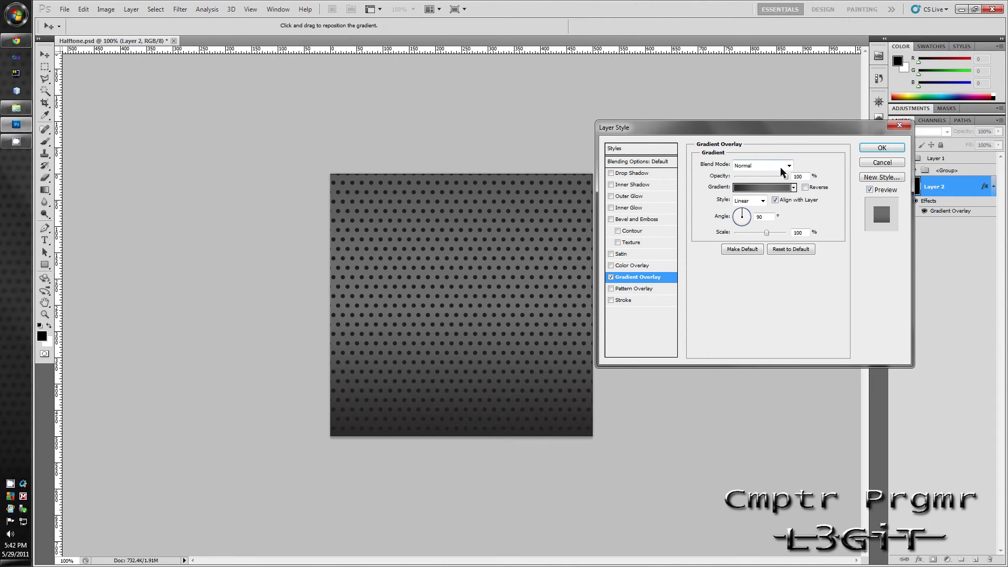
pyautogui.click(764, 187)
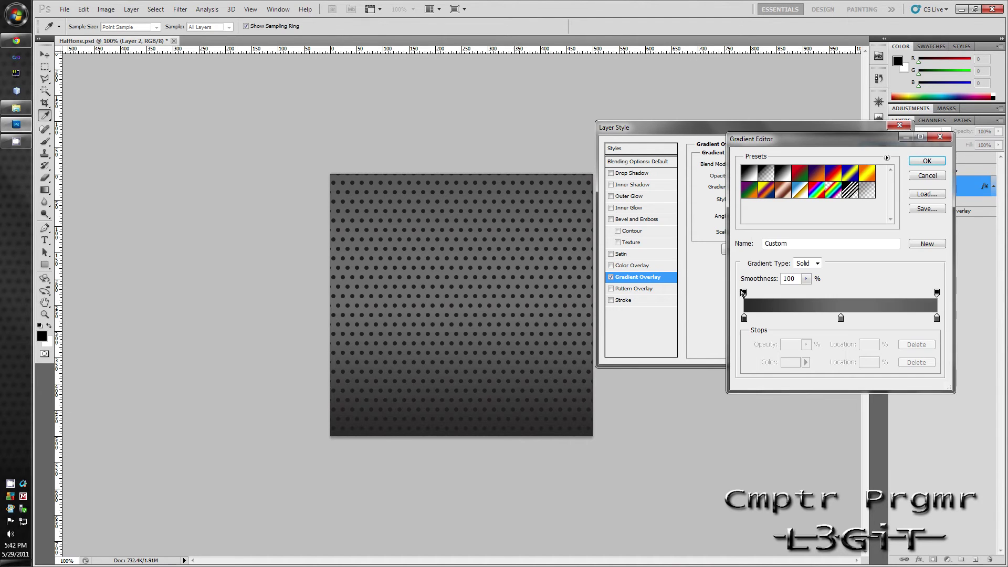
pyautogui.doubleClick(744, 318)
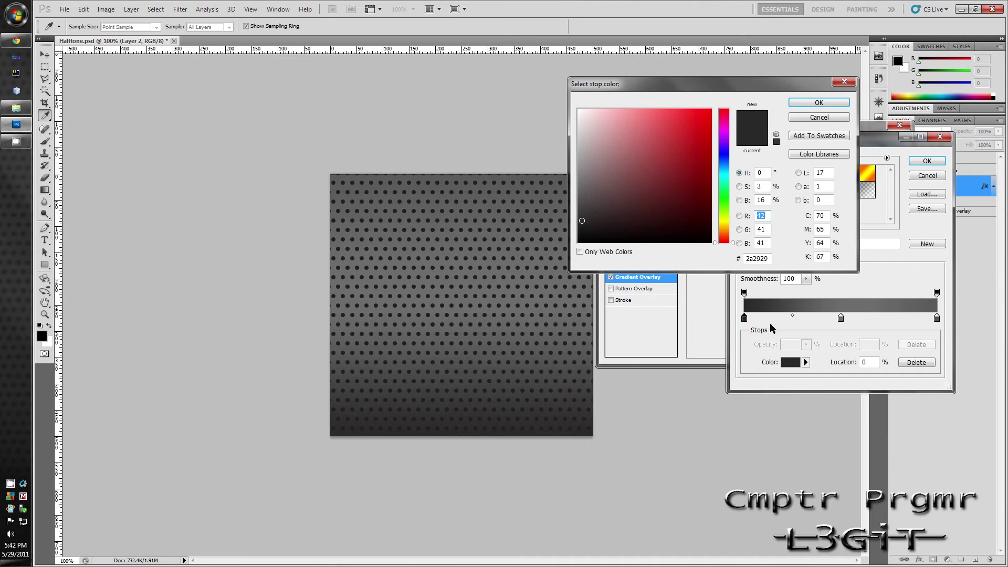
pyautogui.click(818, 117)
pyautogui.doubleClick(841, 317)
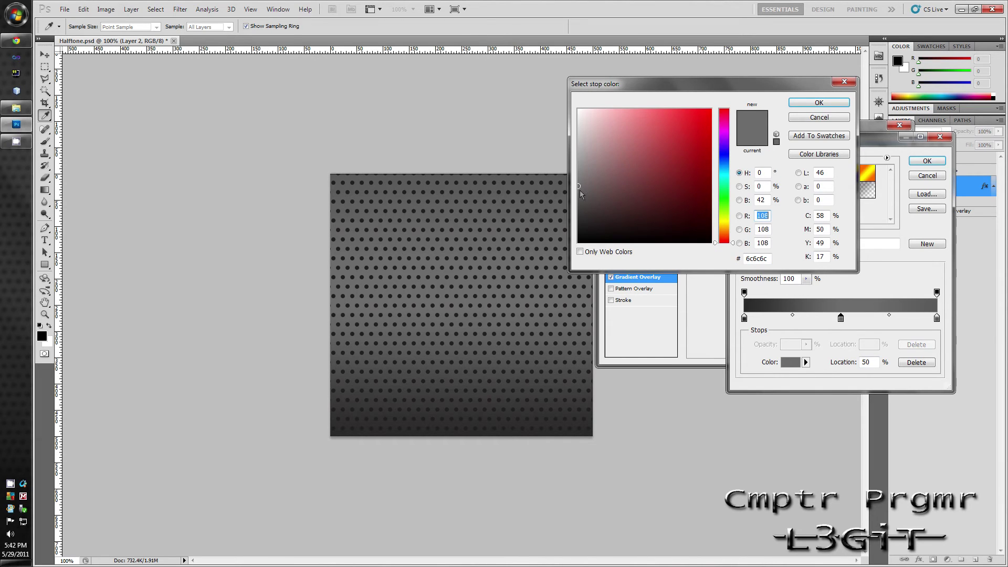
pyautogui.click(802, 116)
pyautogui.doubleClick(936, 318)
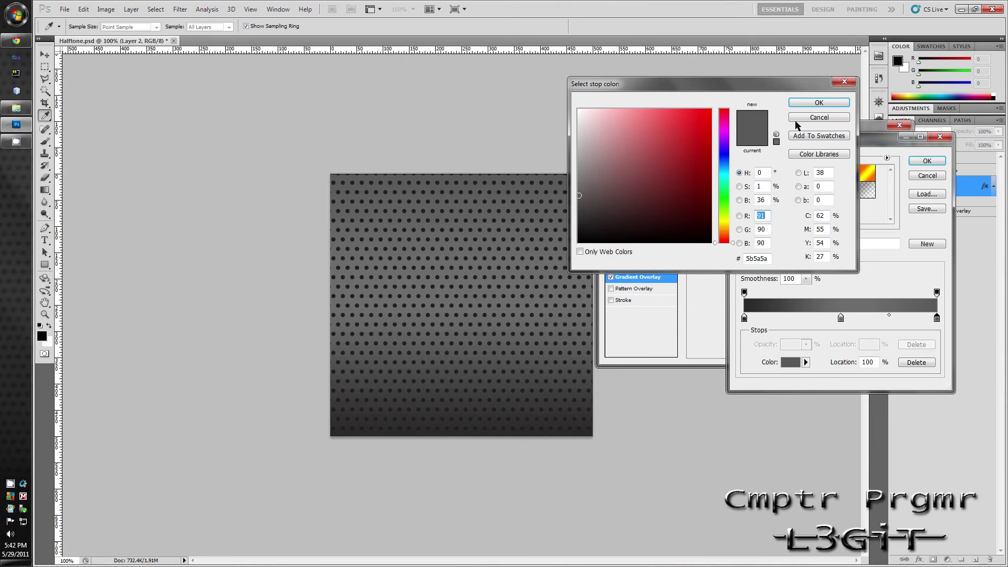
pyautogui.click(820, 117)
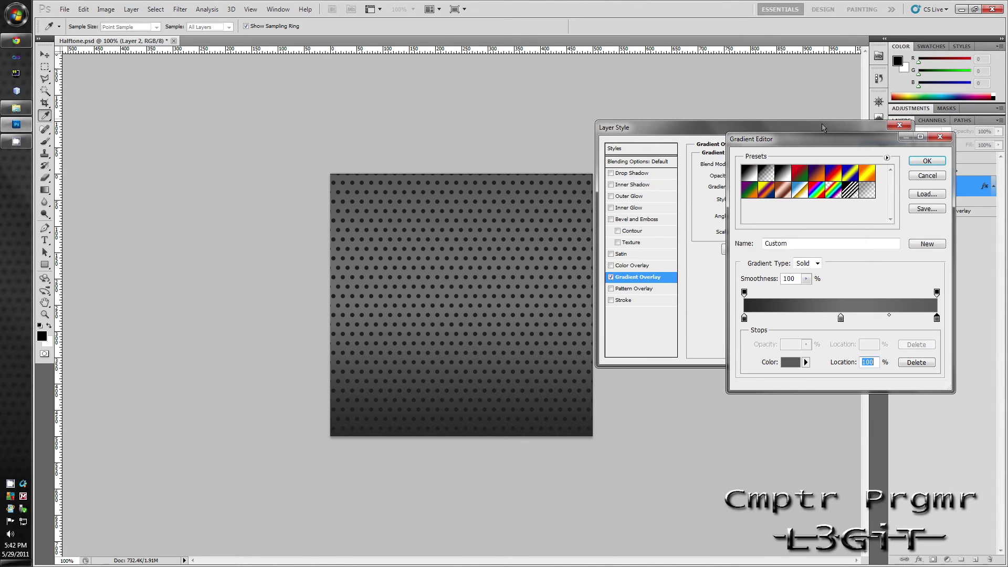
pyautogui.click(922, 176)
pyautogui.click(874, 154)
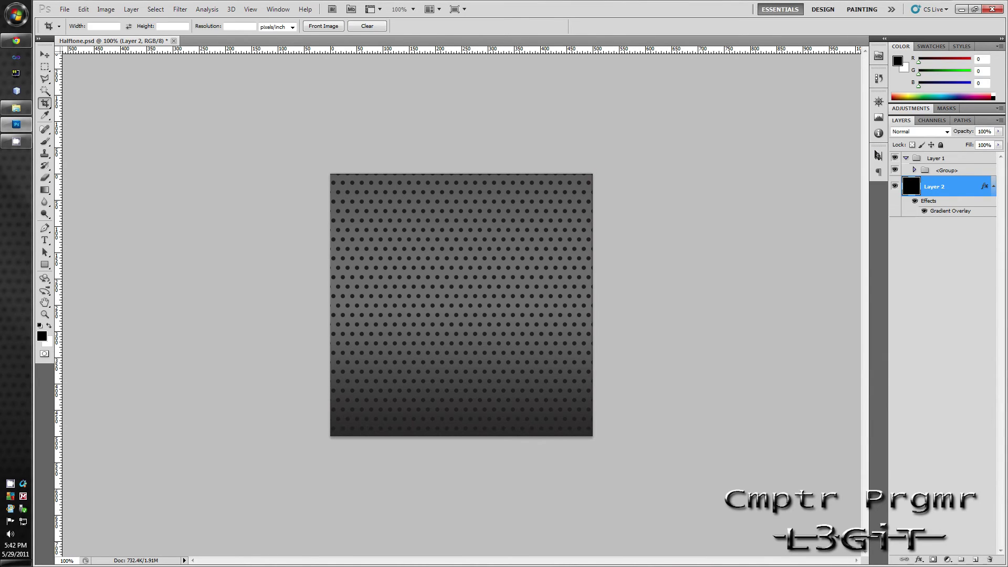
# Expand the <Group> in Layer 1 to show its Path and Group sublayers
pyautogui.click(915, 171)
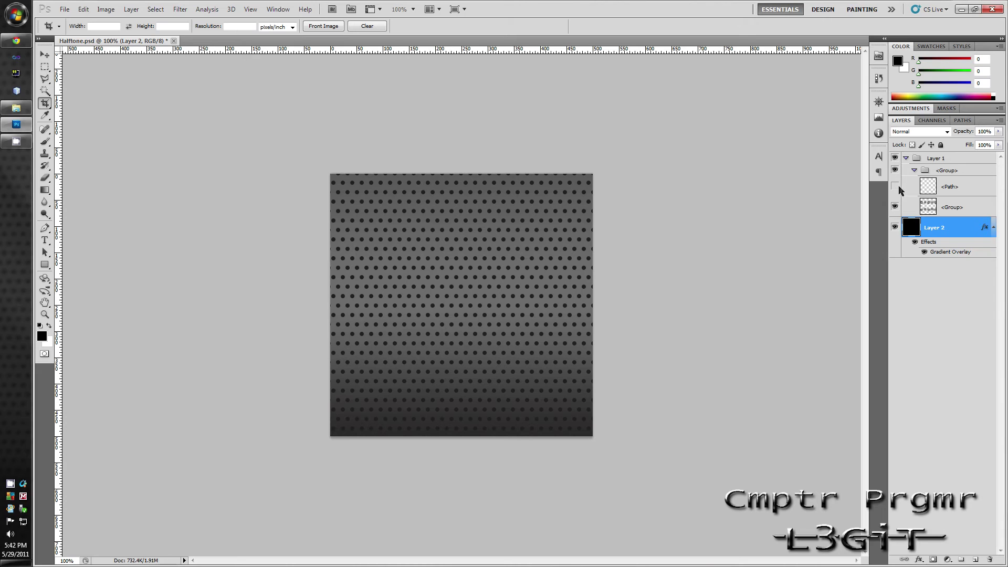
pyautogui.doubleClick(978, 205)
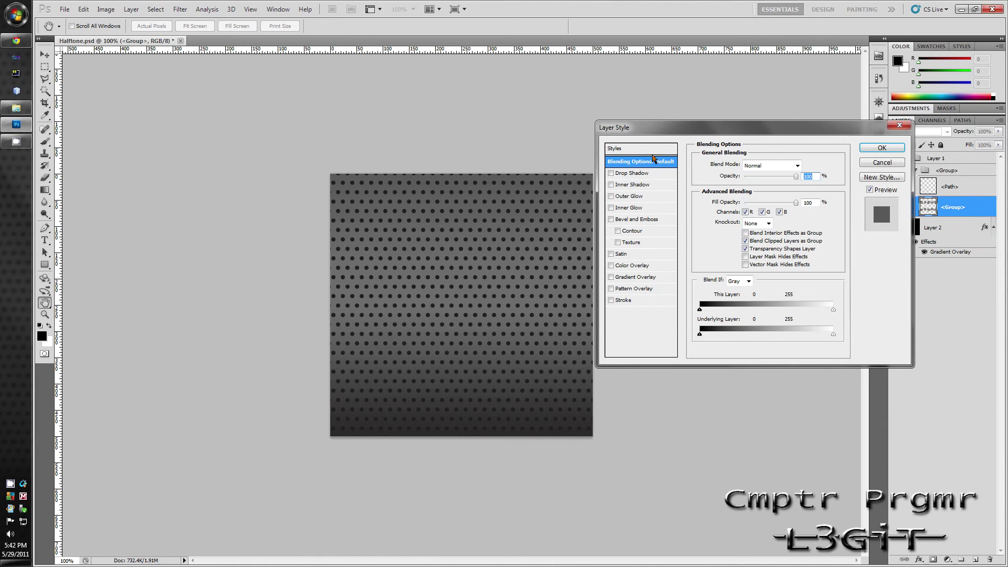
# Apply a drop-shadow style preset to the dots, tuned to 38% opacity, 1 px distance, size 0
pyautogui.click(624, 152)
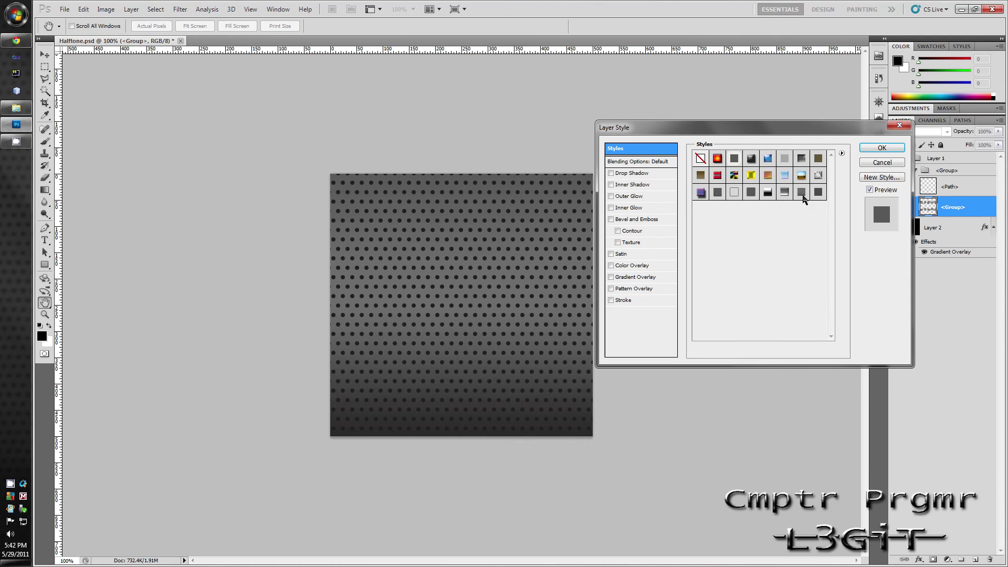
pyautogui.click(818, 192)
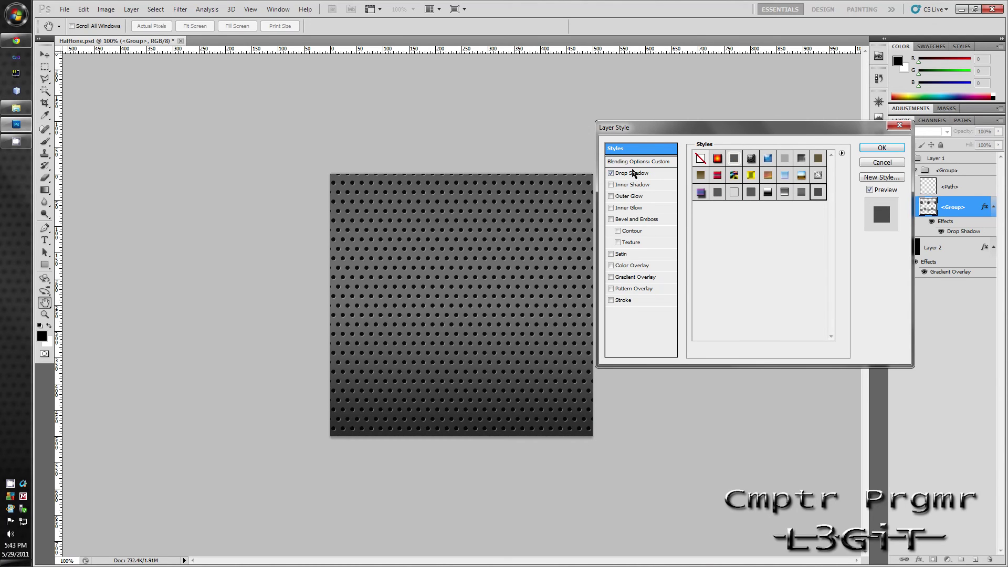
pyautogui.click(632, 174)
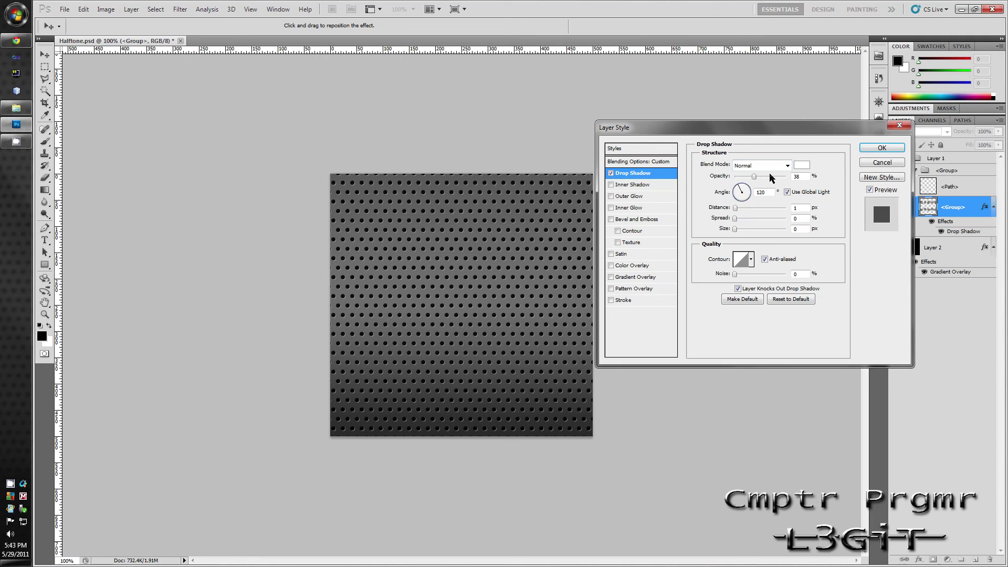
pyautogui.click(799, 208)
pyautogui.click(798, 229)
pyautogui.click(862, 152)
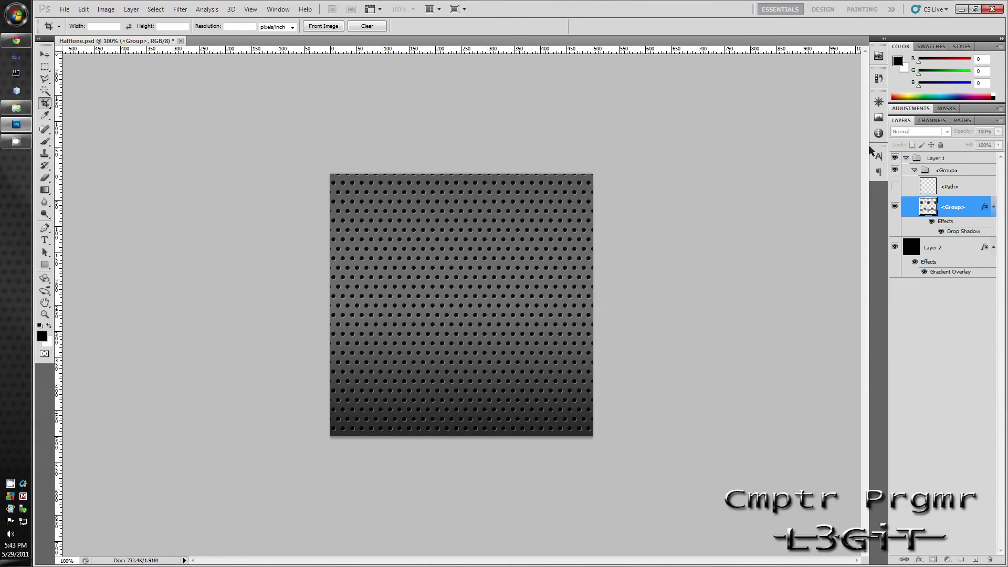
# Drag a rectangular marquee selection over the whole 500×500 canvas
pyautogui.click(51, 67)
pyautogui.moveTo(273, 147); pyautogui.dragTo(672, 481)
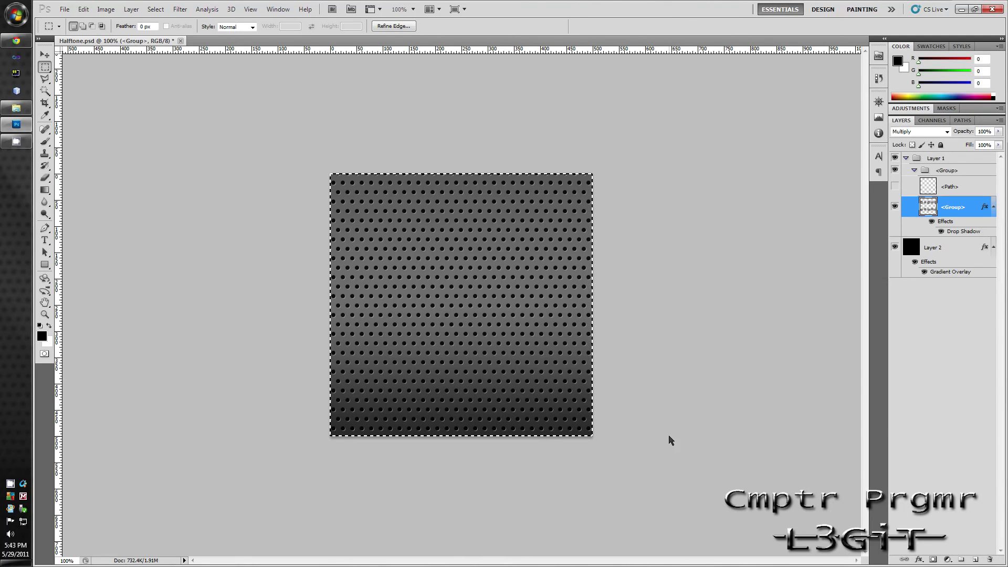